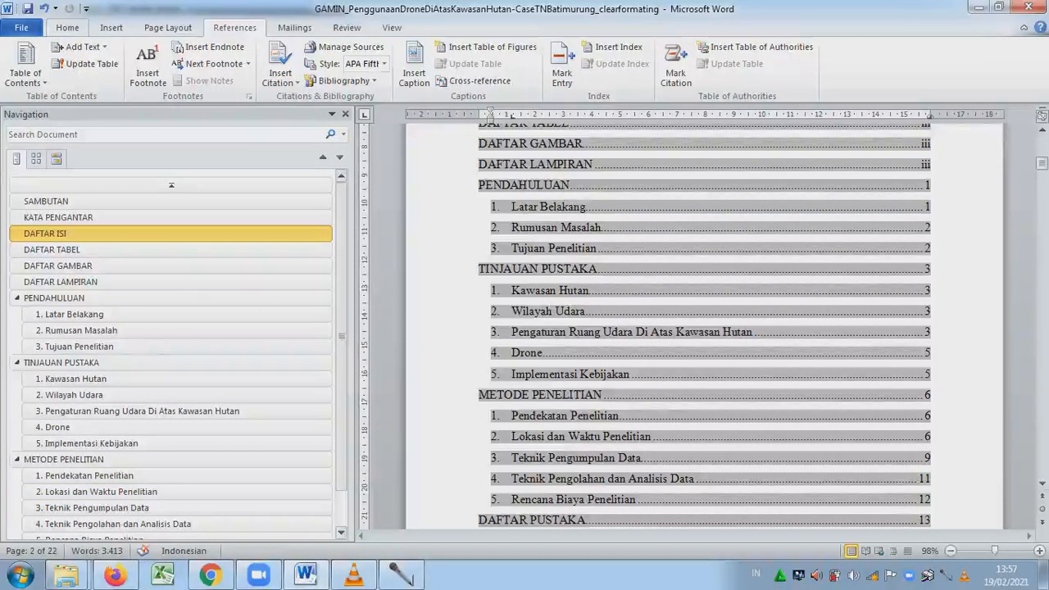
Delete the manually typed "GAMBAR 1" label from the "Sekuensi Implementasi Kebijakan" figure title in the Implementasi Kebijakan section.
left_click(67, 28)
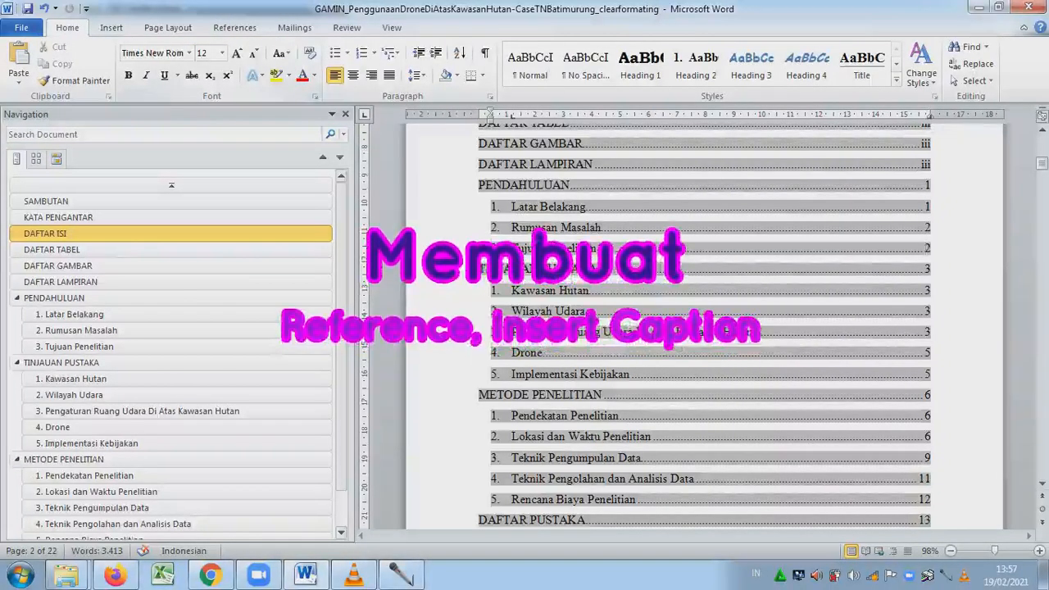
left_click(54, 298)
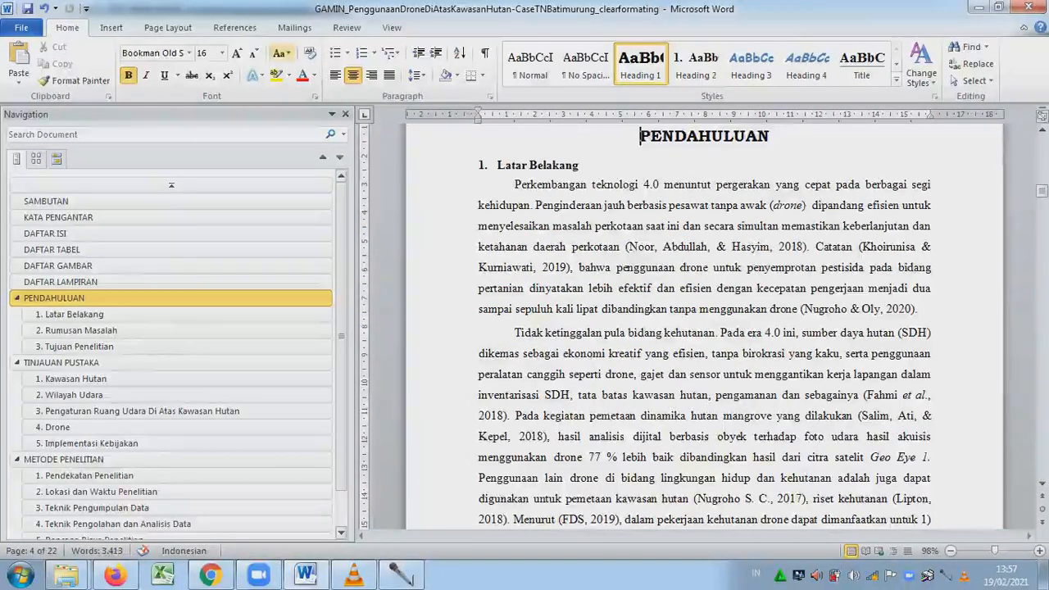
left_click(234, 28)
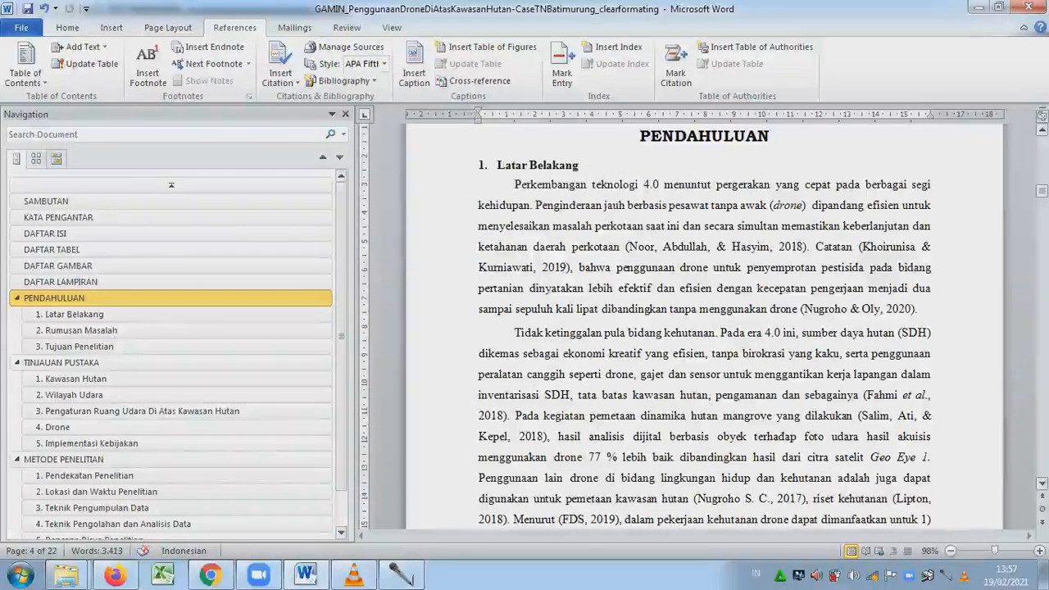
scroll(705, 328, "down", 3)
scroll(703, 297, "down", 10)
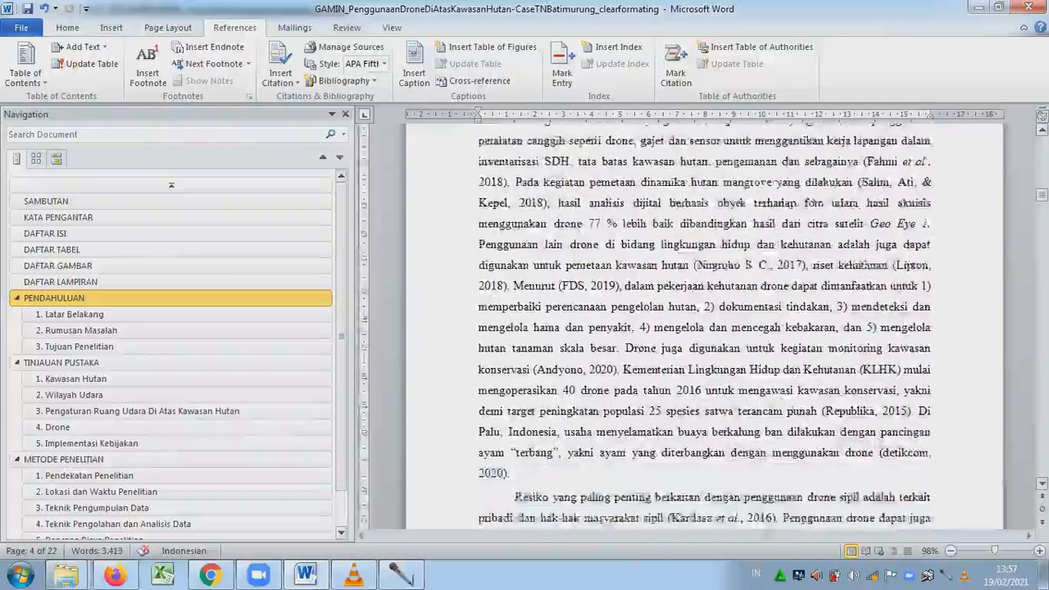
scroll(703, 296, "down", 10)
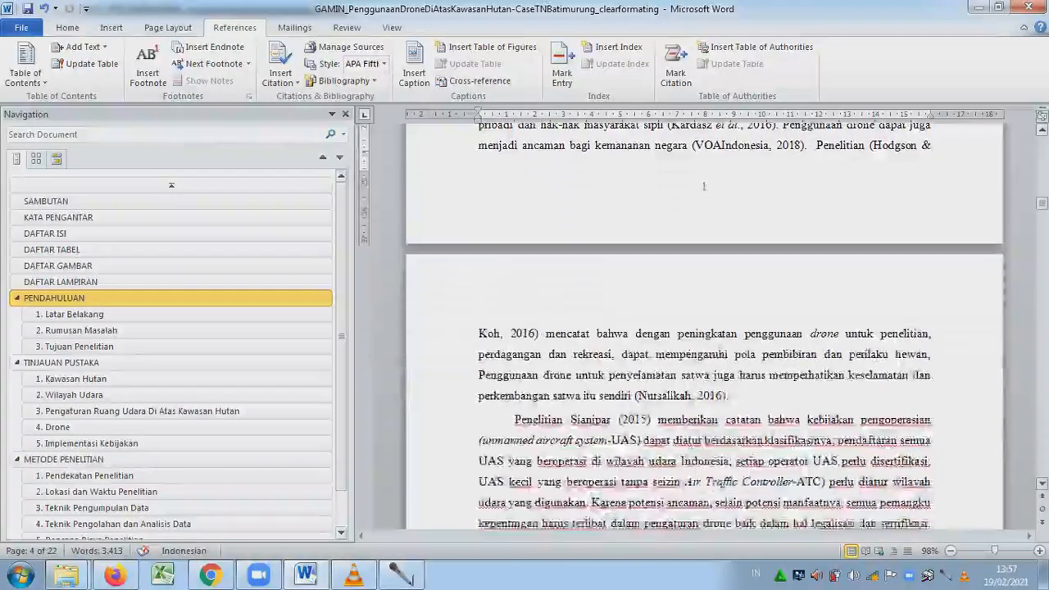
scroll(703, 328, "down", 10)
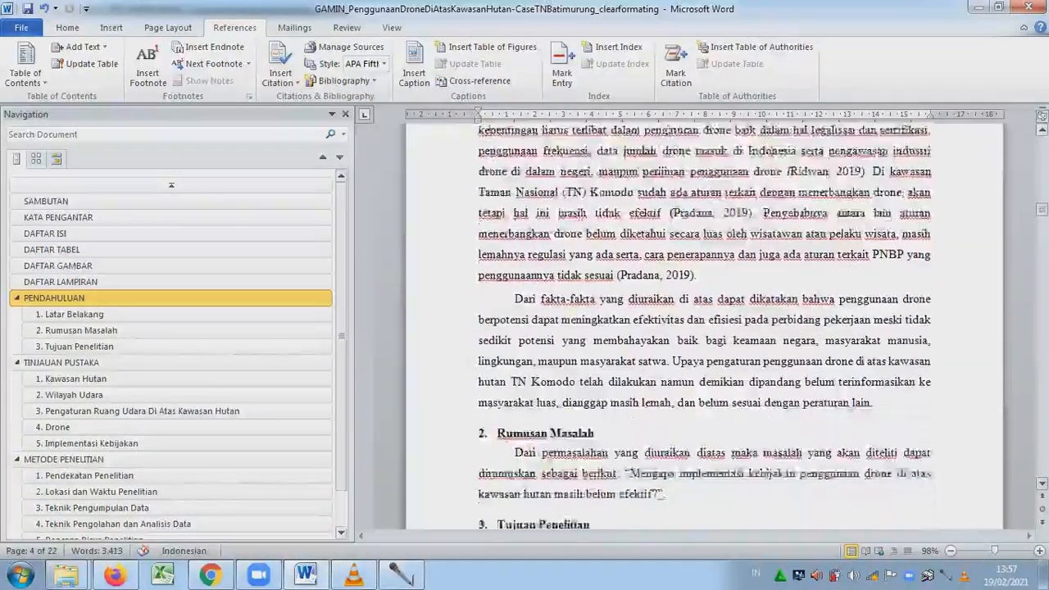
scroll(703, 340, "down", 10)
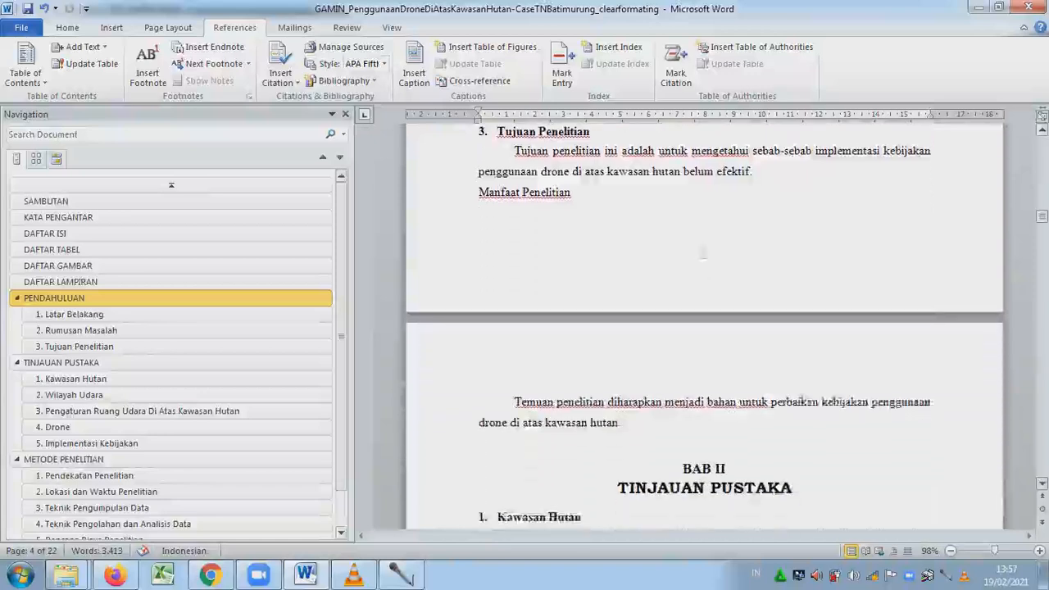
scroll(703, 340, "down", 15)
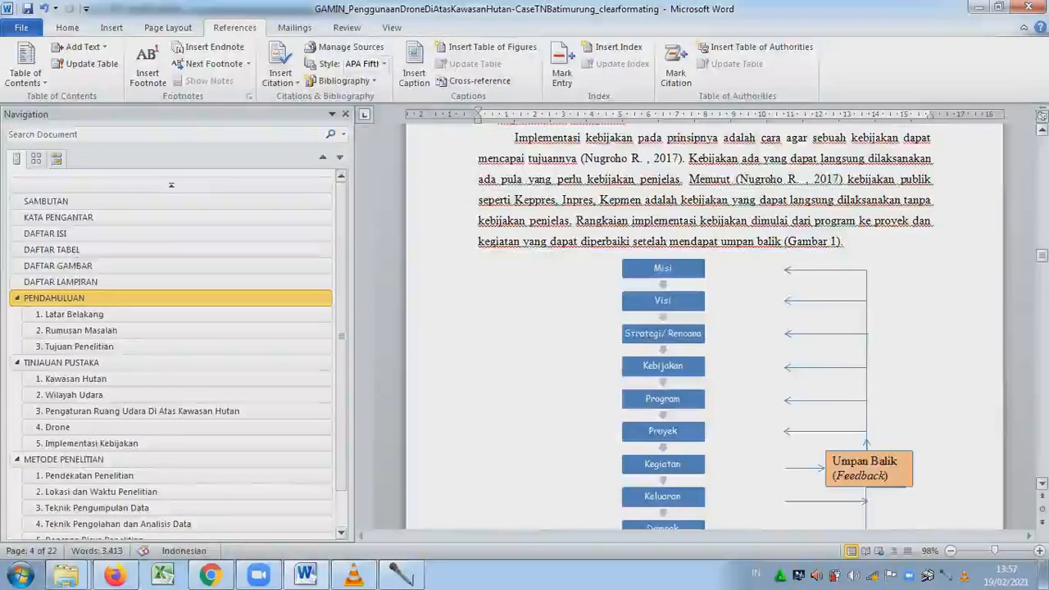
scroll(703, 328, "down", 5)
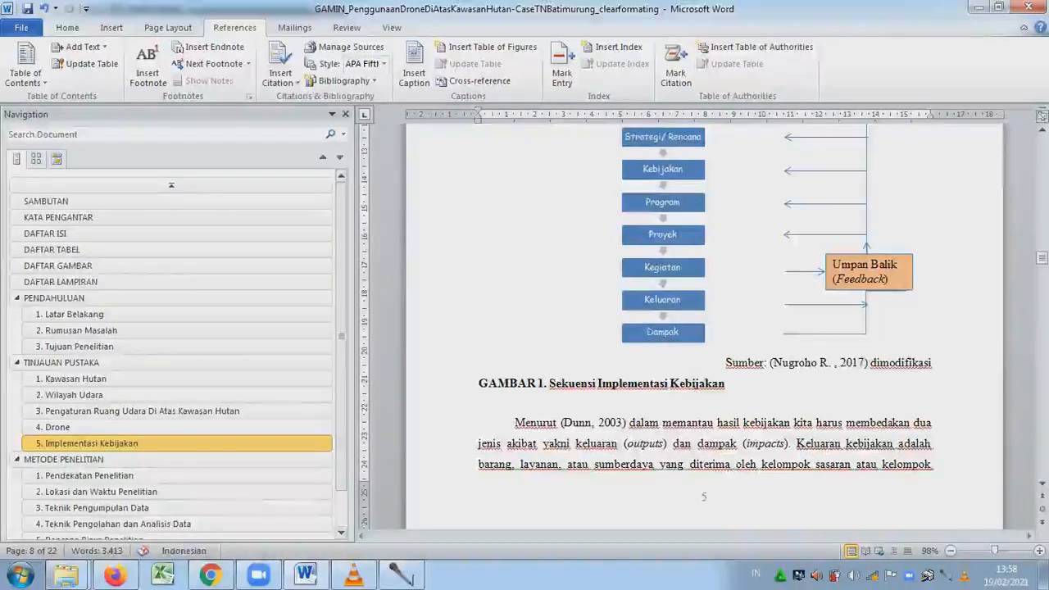
left_click_drag(544, 383, 480, 384)
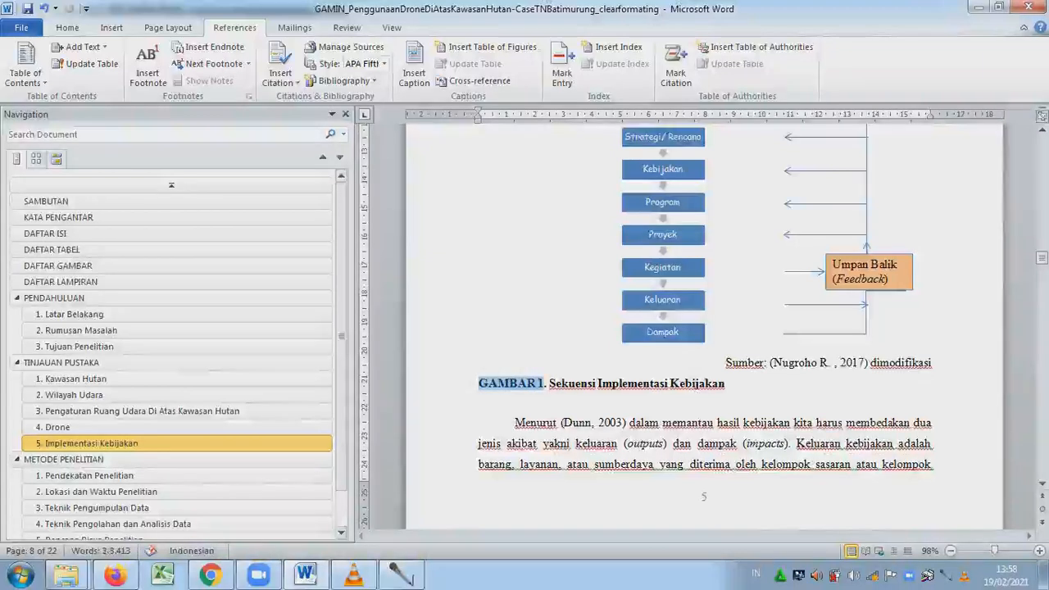
key("Delete")
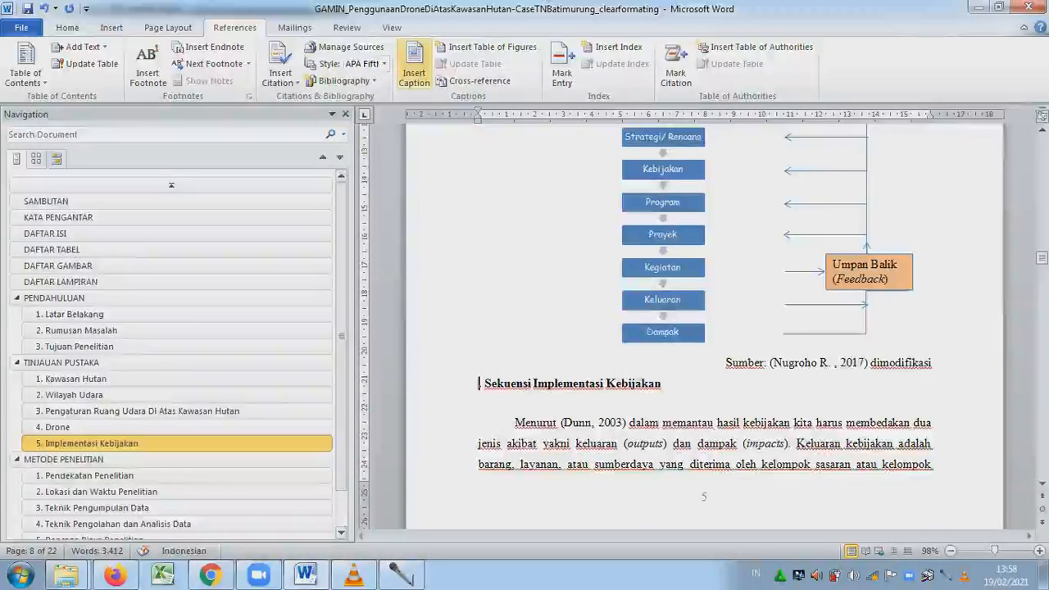
Insert an automatically numbered caption before "Sekuensi Implementasi Kebijakan", defining "Gambar" as its label and keeping a period after the number.
left_click(414, 65)
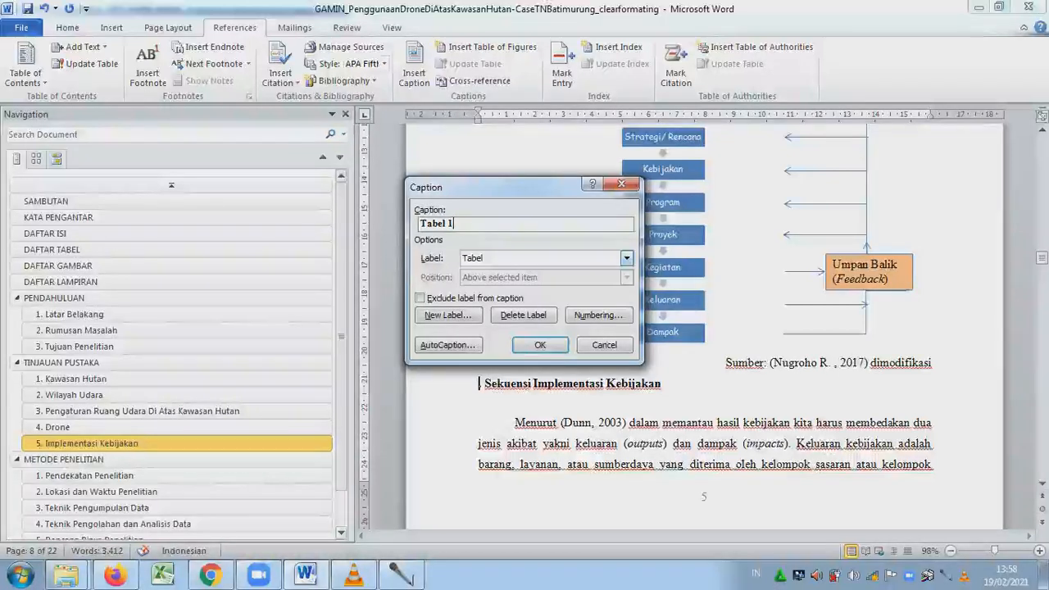
left_click(627, 258)
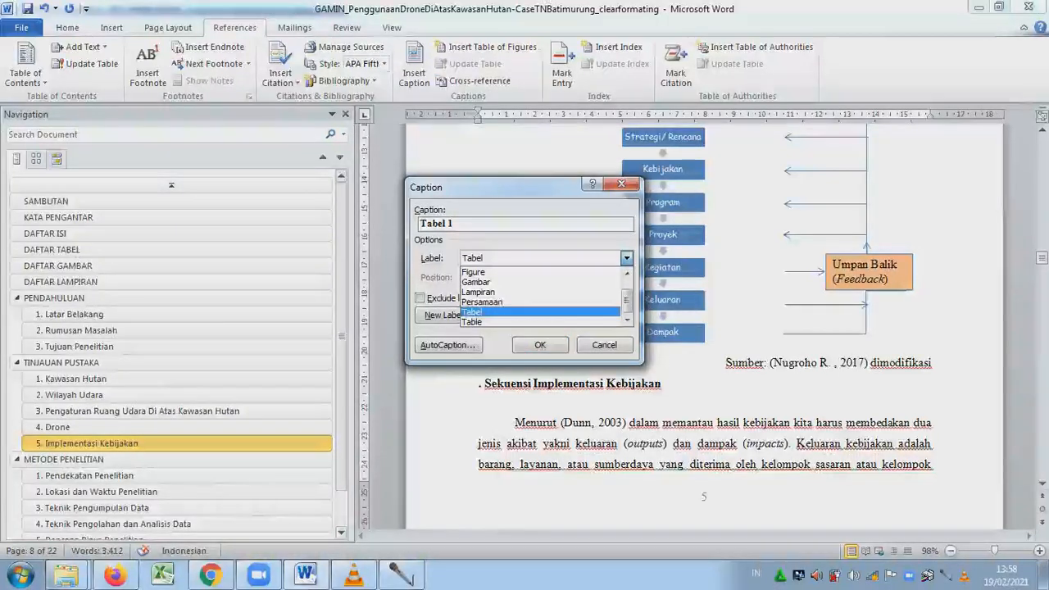
left_click(524, 281)
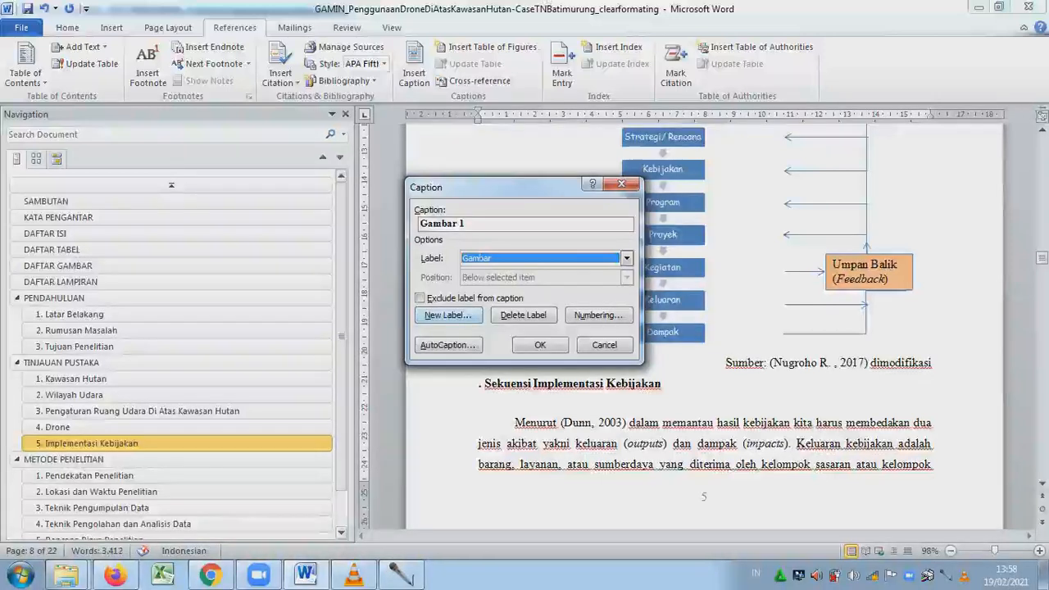
left_click(447, 315)
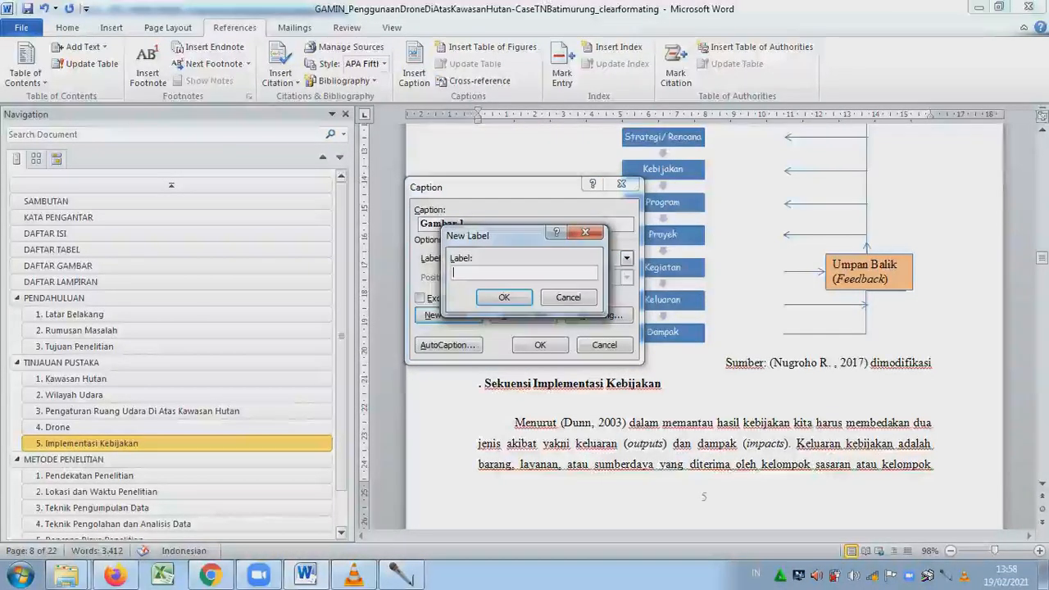
type("Gambar")
key("Return")
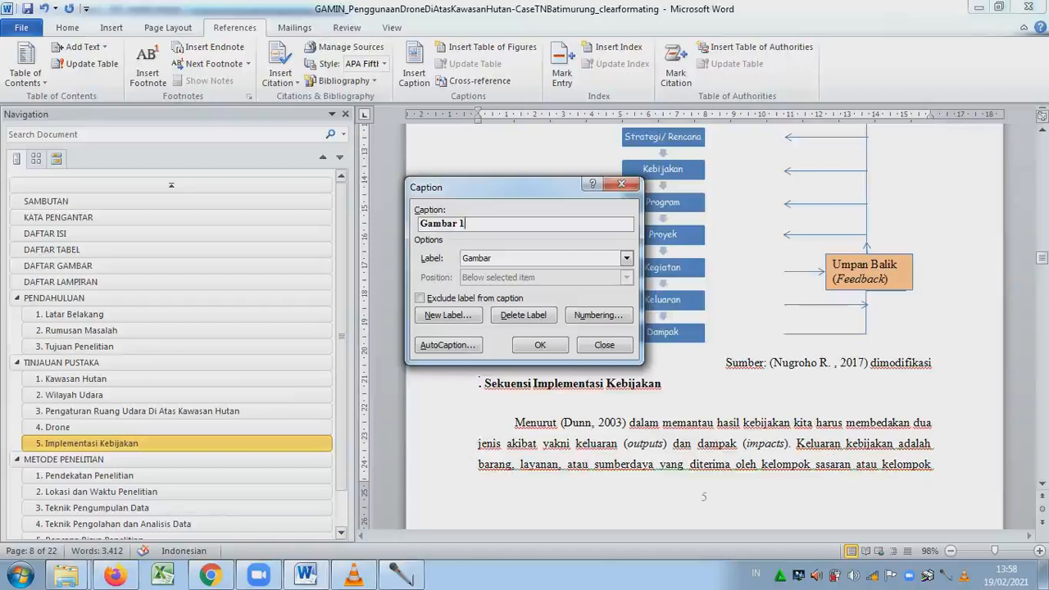
left_click(540, 344)
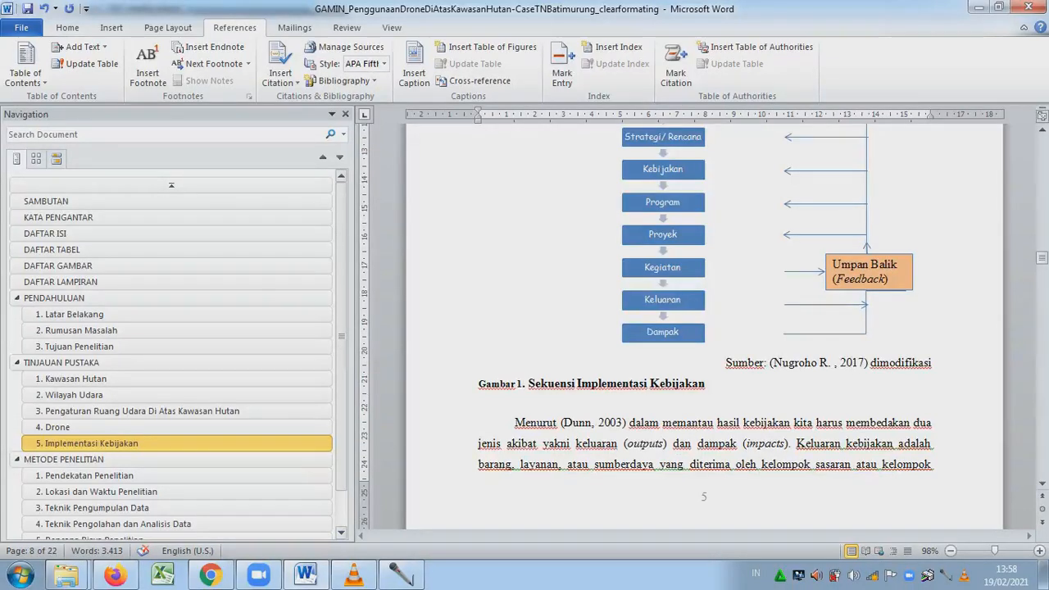
type(".")
Delete the manually typed "Gambar 2" label from the "Rencana Lokasi Penelitian" title below the map.
scroll(703, 328, "down", 5)
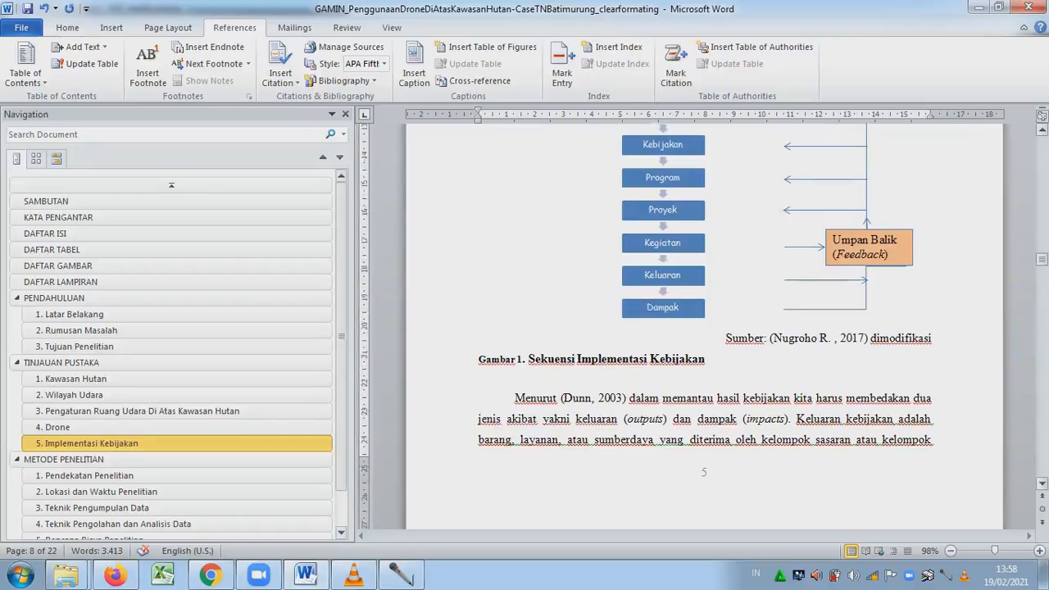
scroll(703, 328, "down", 8)
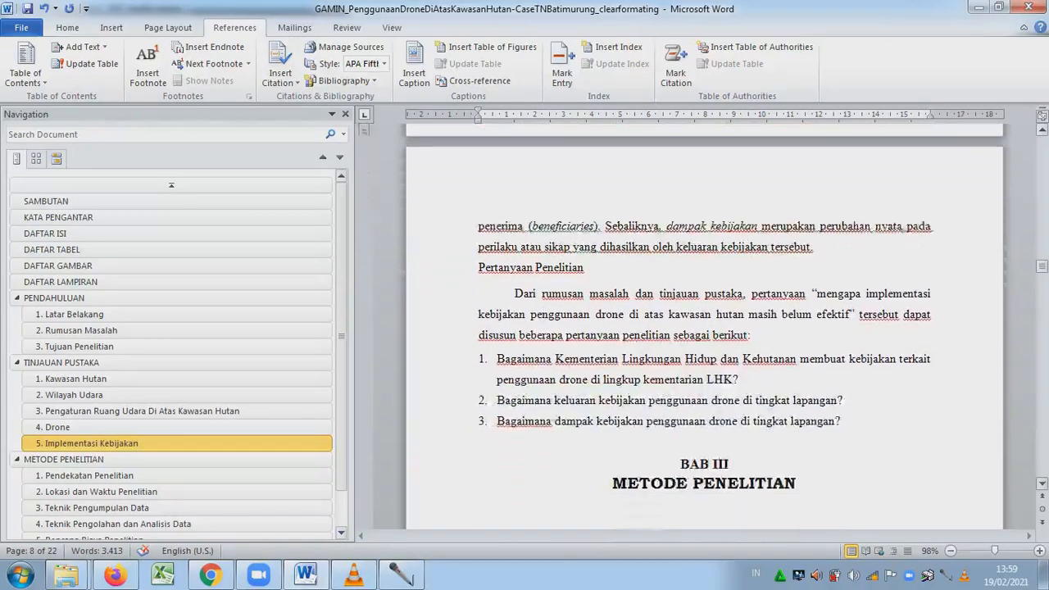
scroll(703, 327, "down", 10)
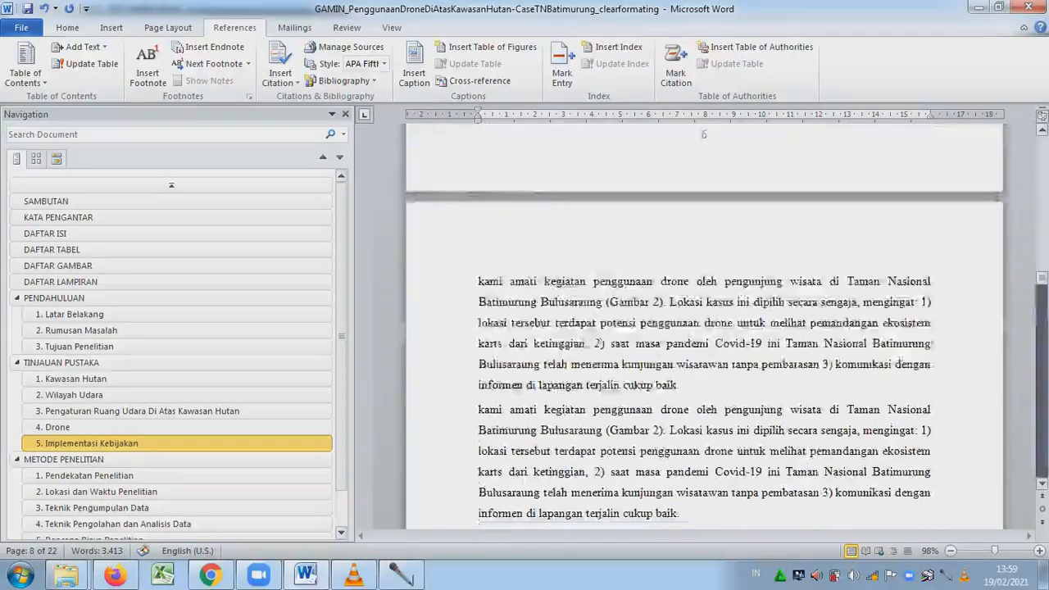
scroll(711, 328, "down", 5)
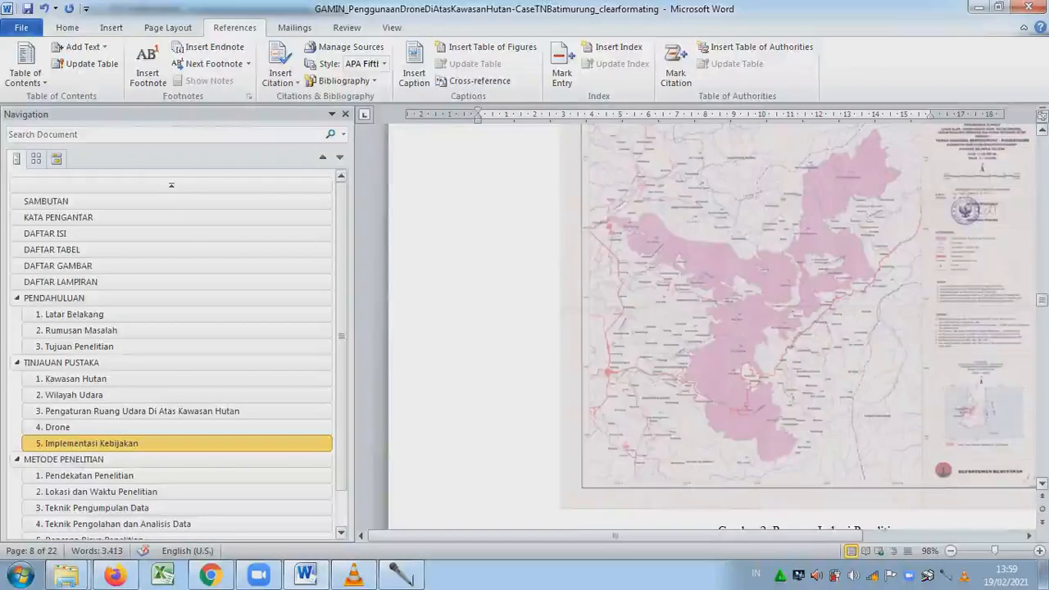
scroll(711, 328, "down", 3)
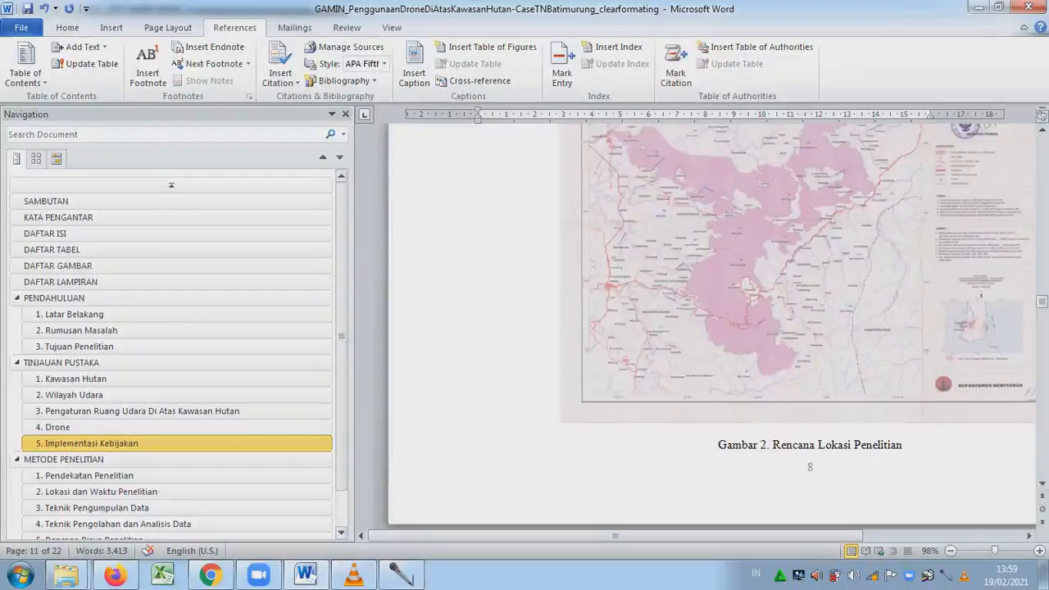
left_click_drag(717, 445, 769, 445)
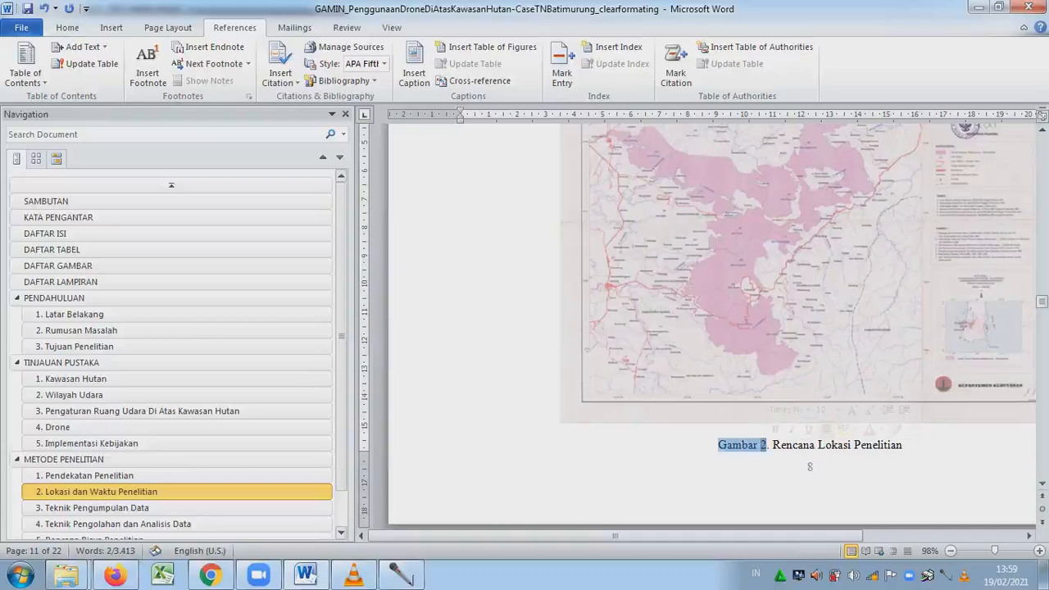
key("Delete")
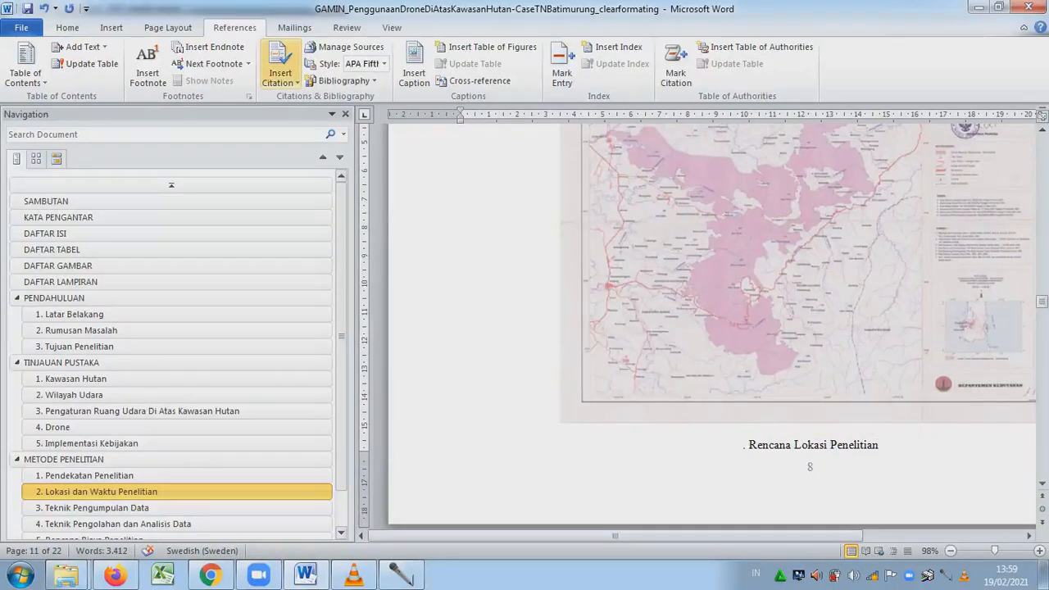
Insert an automatically numbered "Gambar" caption before "Rencana Lokasi Penelitian" and centre the caption line below the map.
left_click(414, 70)
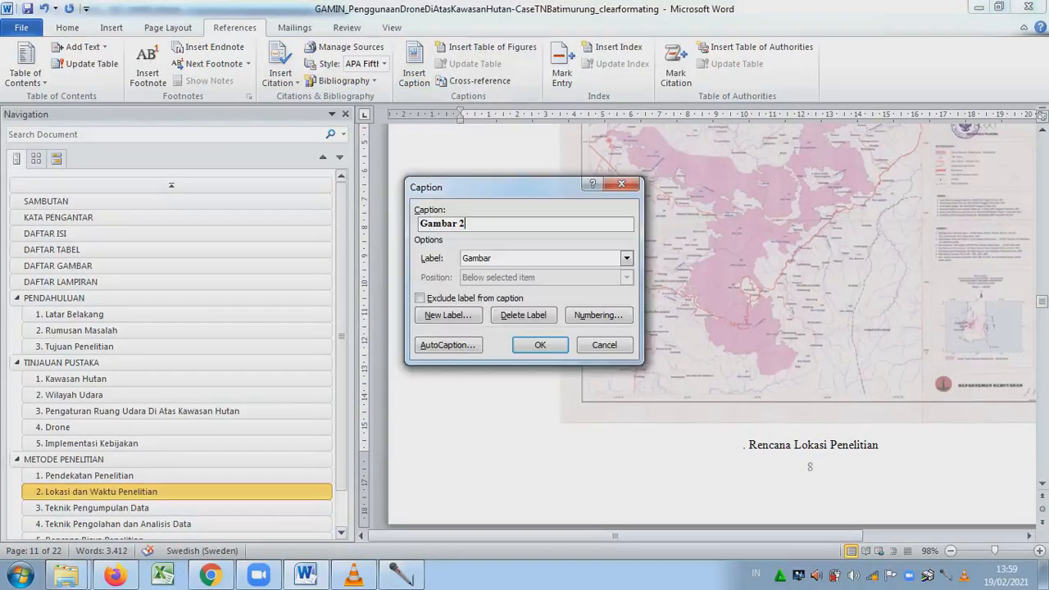
left_click(540, 345)
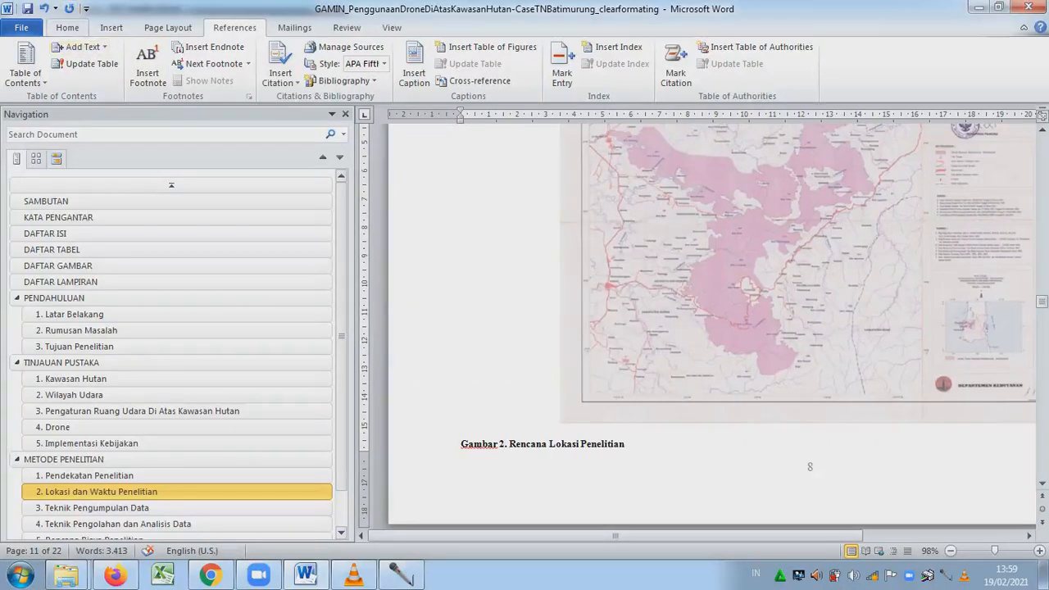
left_click(67, 27)
type(".")
left_click(352, 74)
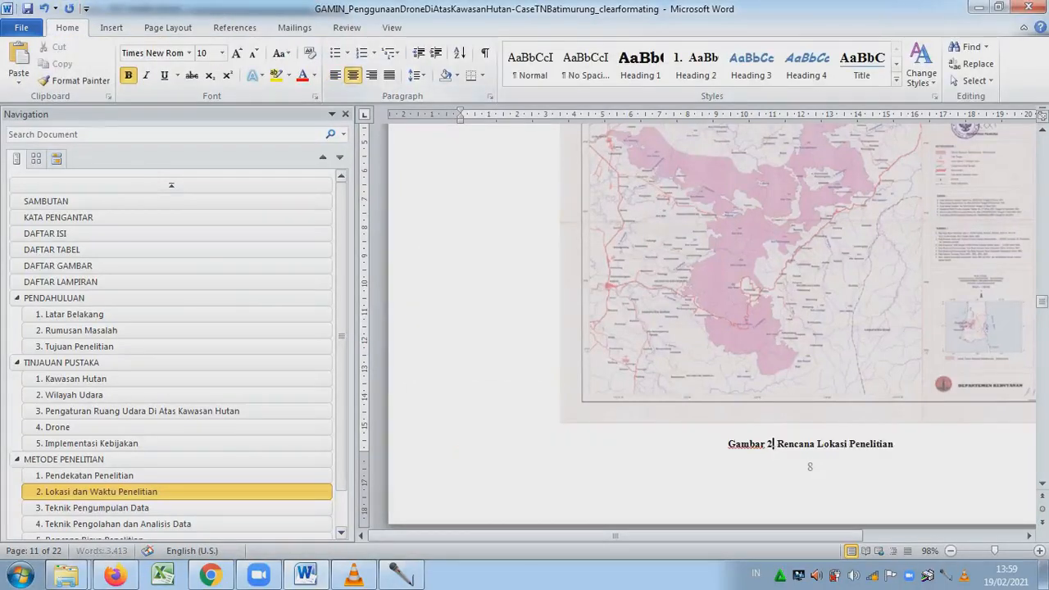
Start an automatically numbered caption at the beginning of the "Rencana Tata Waktu Penelitian" table title.
scroll(697, 328, "down", 6)
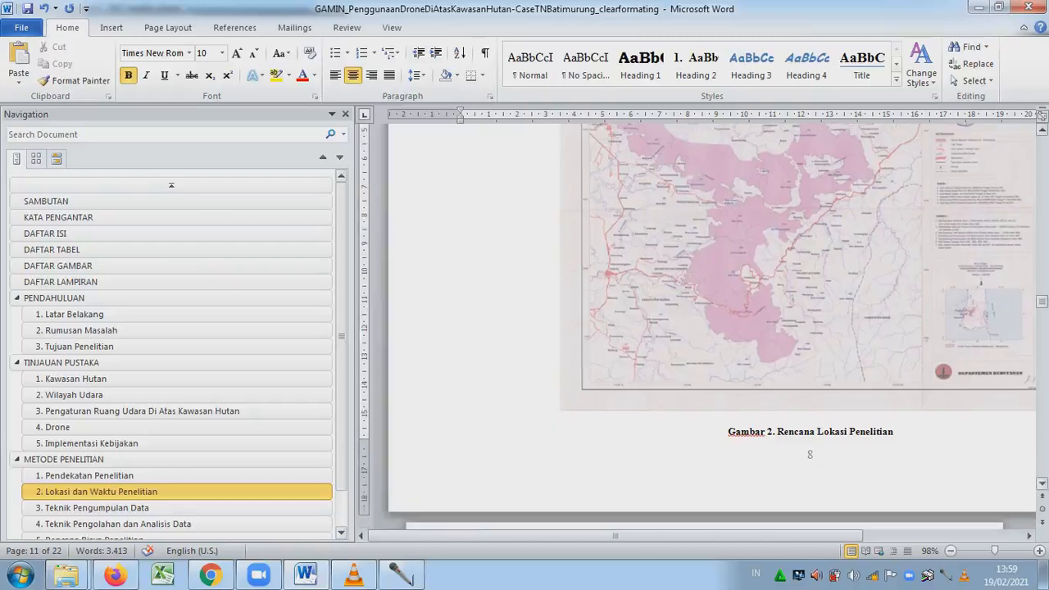
scroll(696, 328, "down", 5)
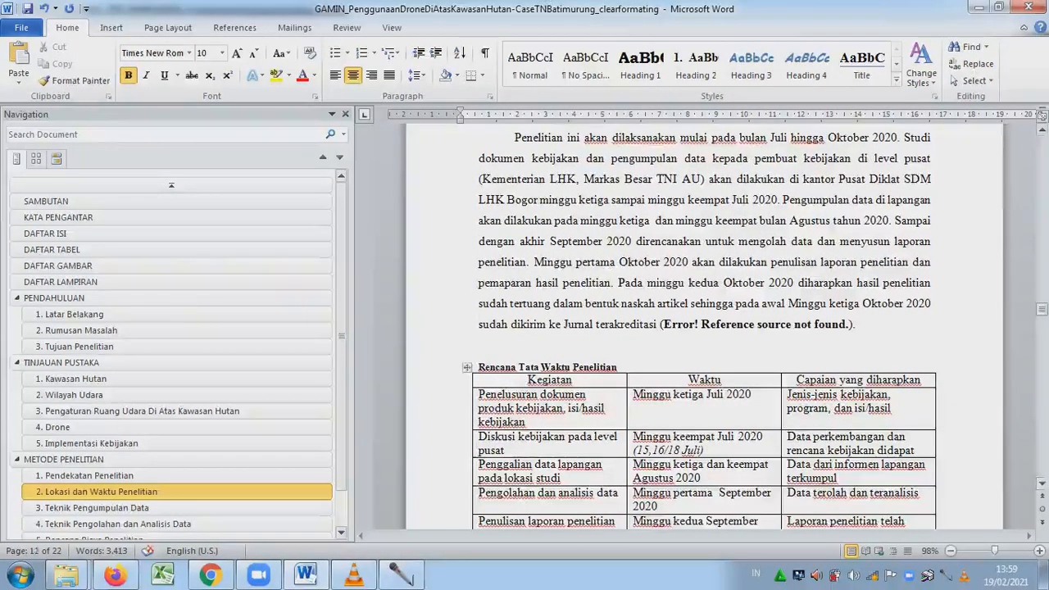
left_click(479, 367)
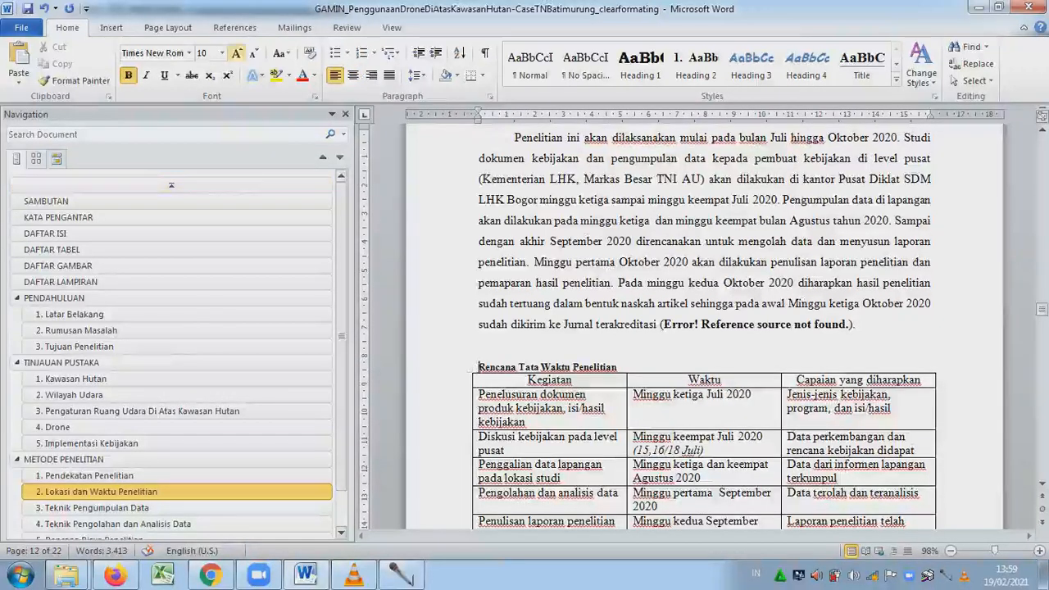
left_click(234, 27)
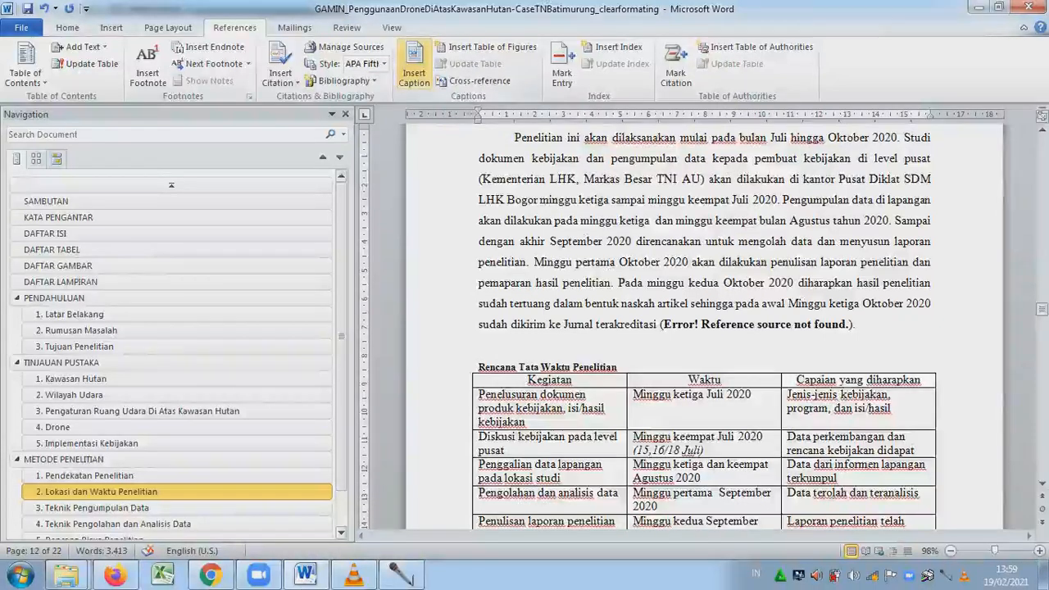
left_click(414, 66)
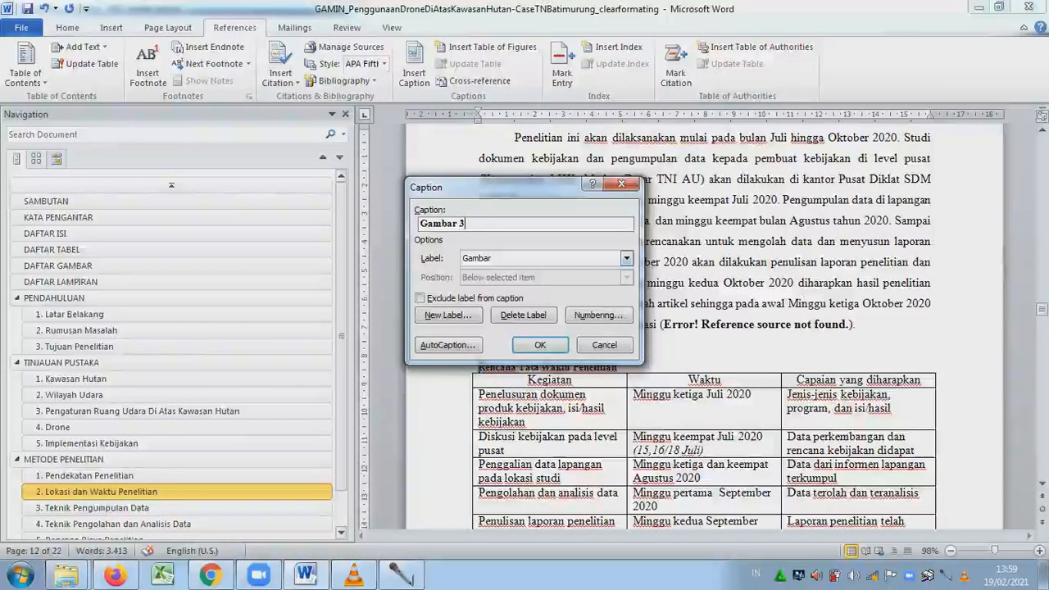
Choose the built-in "Table" label for the schedule table's caption.
left_click(626, 258)
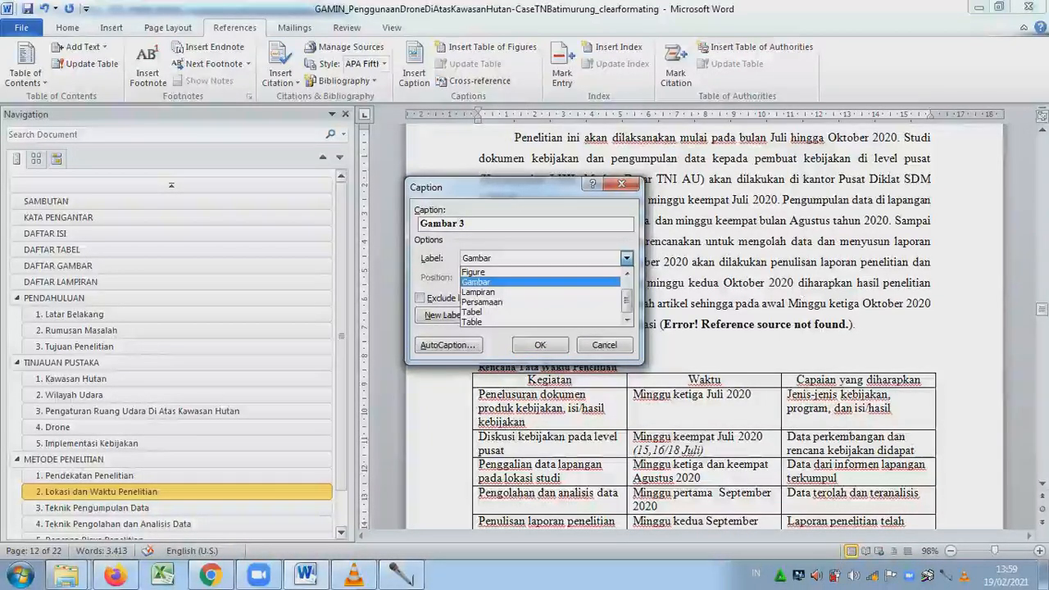
key("Down")
key("Down")
key("Down")
key("Down")
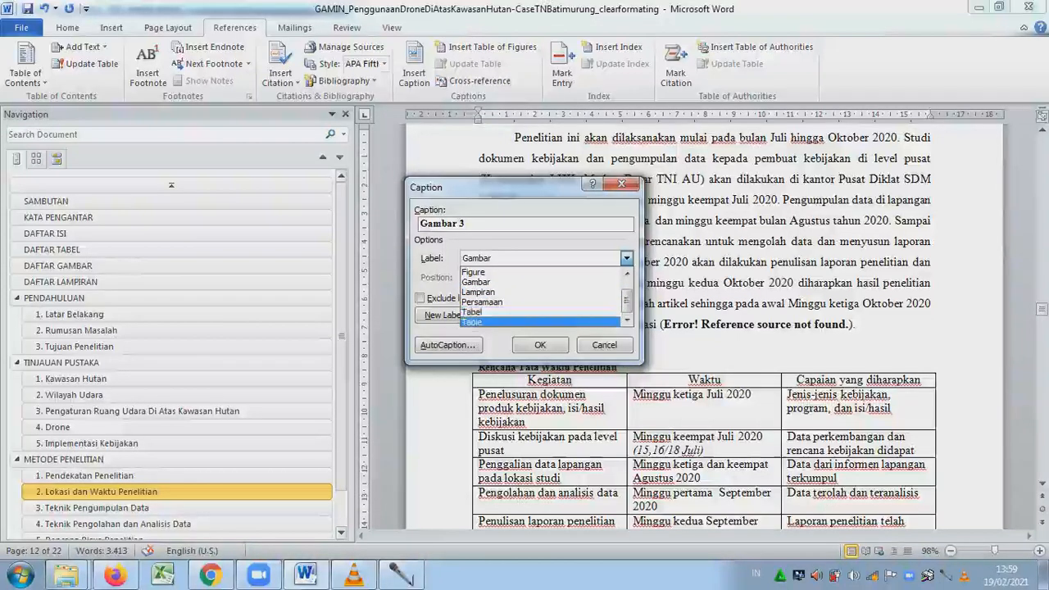
key("Return")
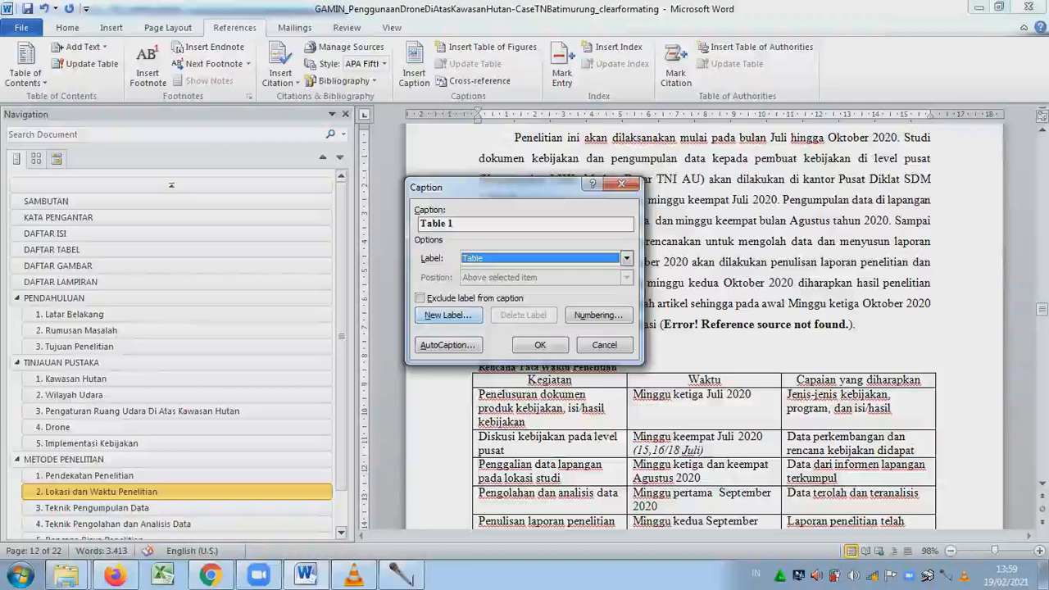
Define "Tabel" as a new caption label, insert the numbered caption before the schedule table's title and add a period after the number.
left_click(447, 315)
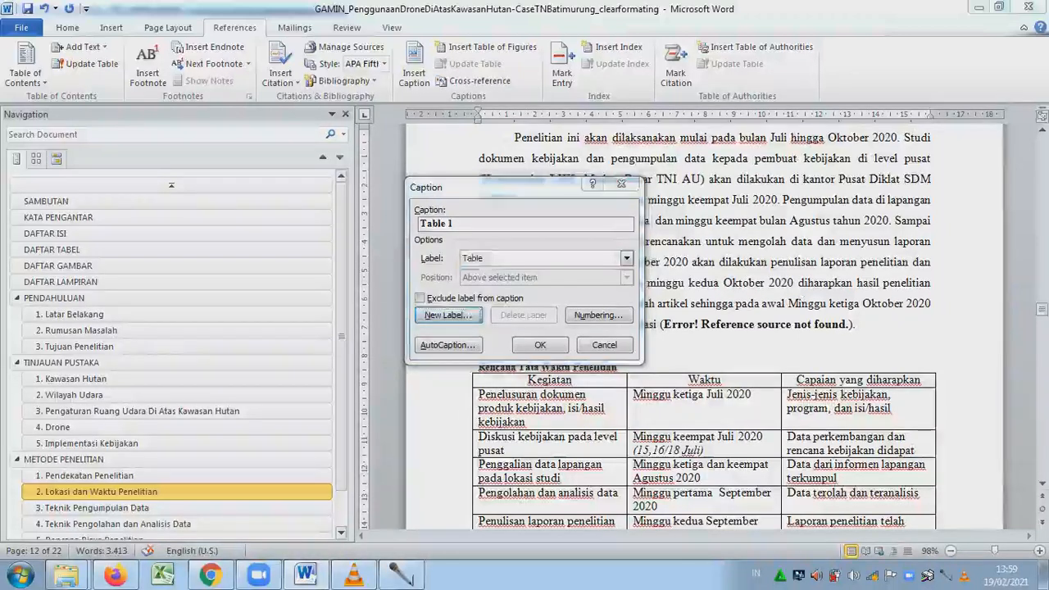
type("T")
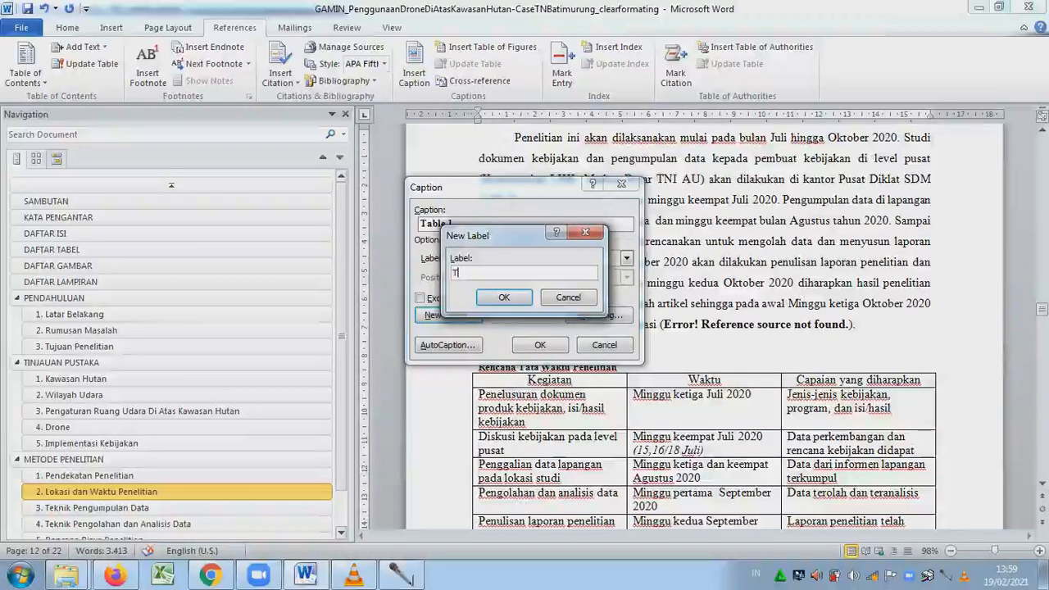
type("abel")
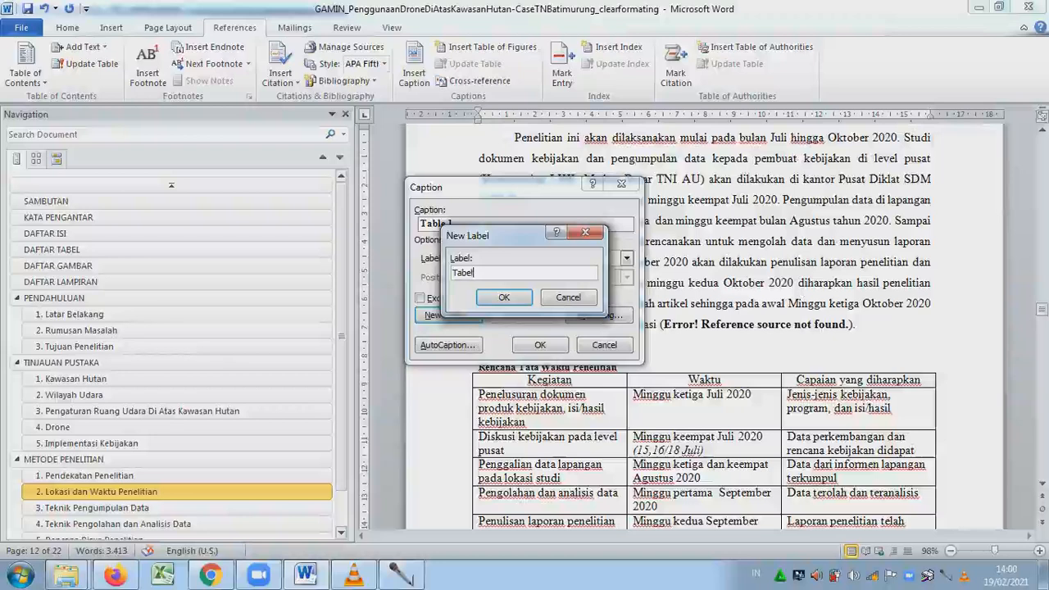
left_click(504, 297)
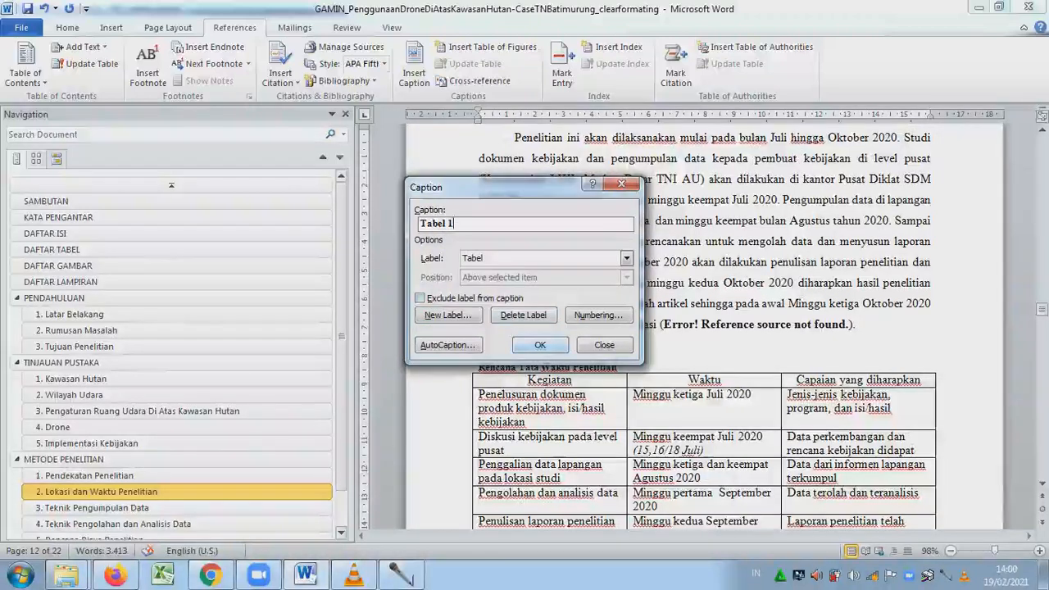
left_click(540, 344)
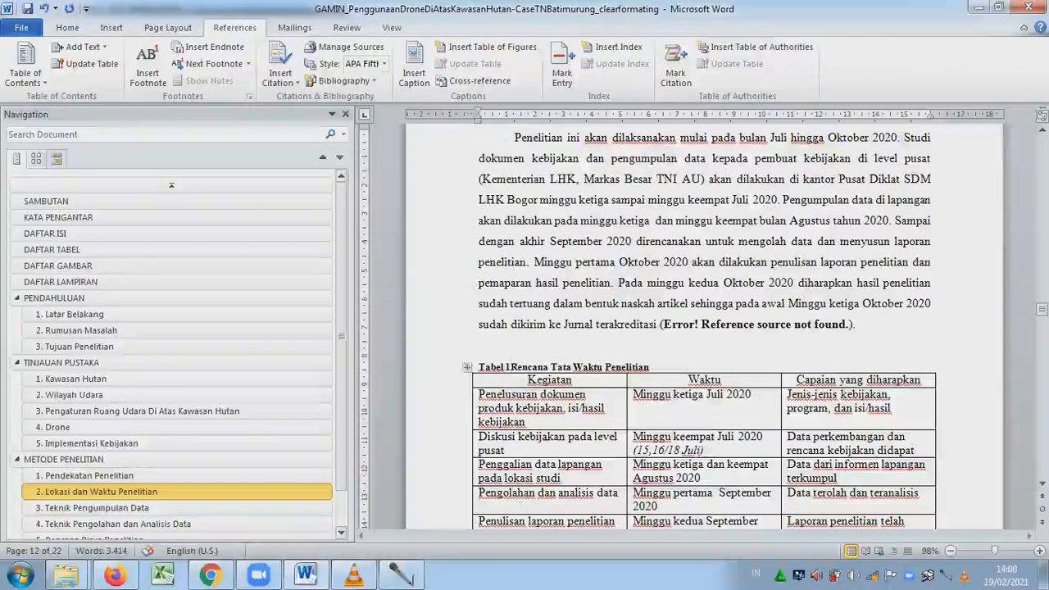
type(".")
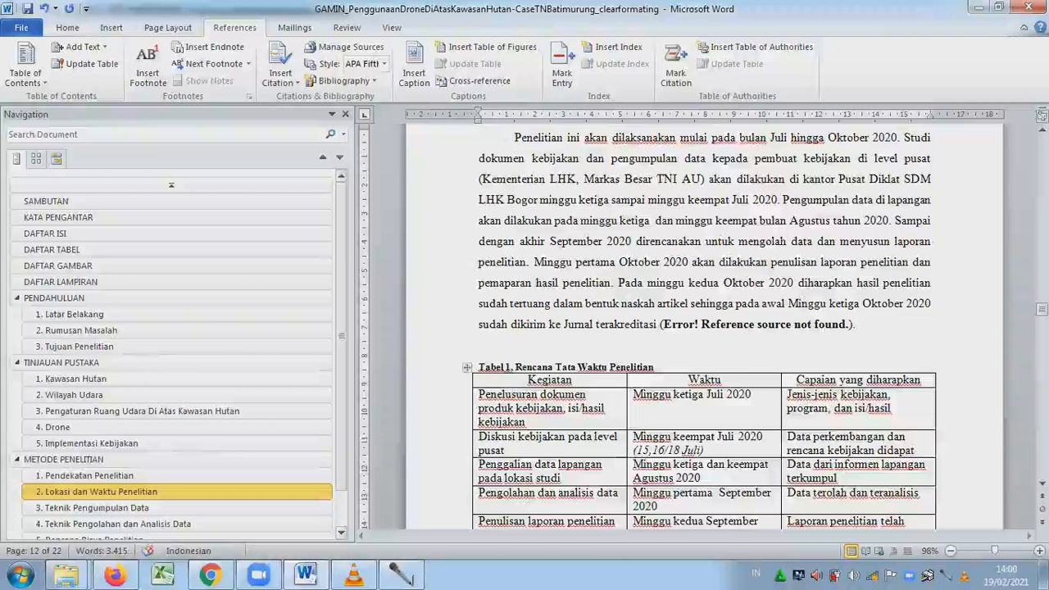
Look through the remaining pages for titles without a numbered caption, as far as the first table title under LAMPIRAN.
left_click(1042, 484)
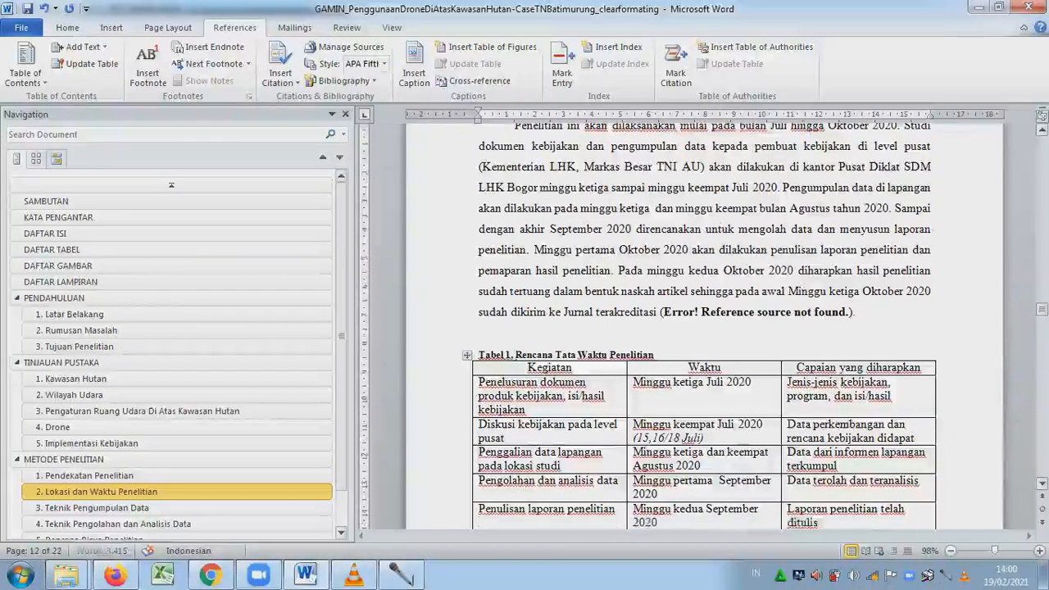
left_click(1041, 483)
scroll(1041, 483, "down", 15)
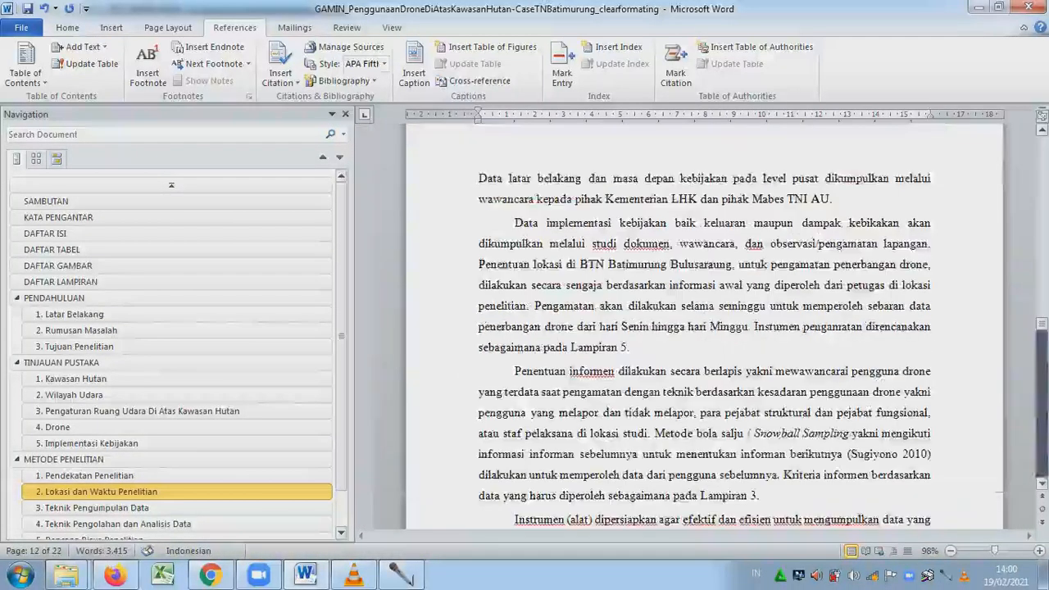
scroll(1041, 484, "down", 20)
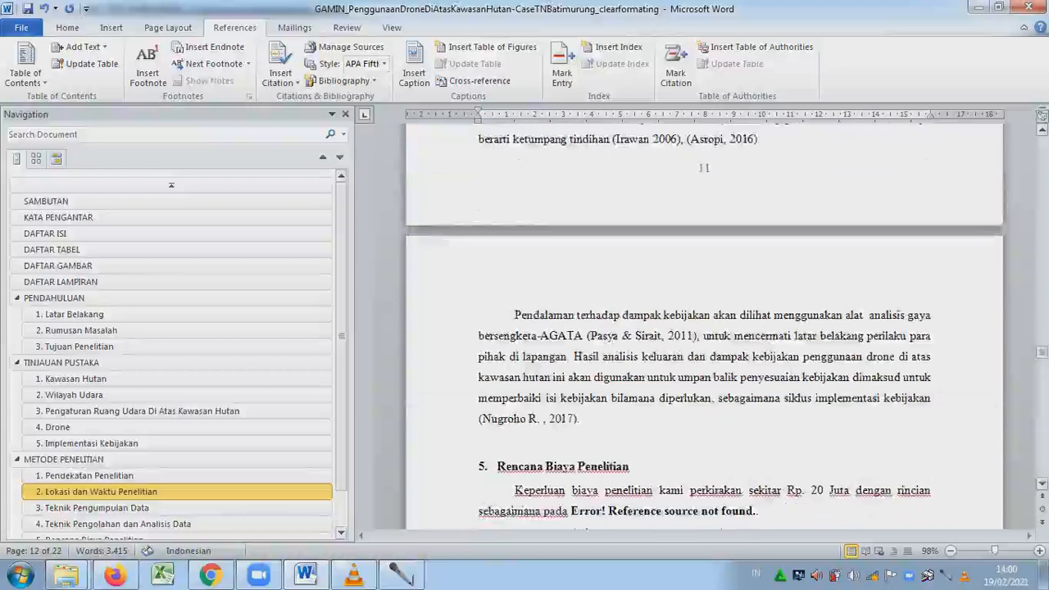
scroll(1041, 483, "down", 10)
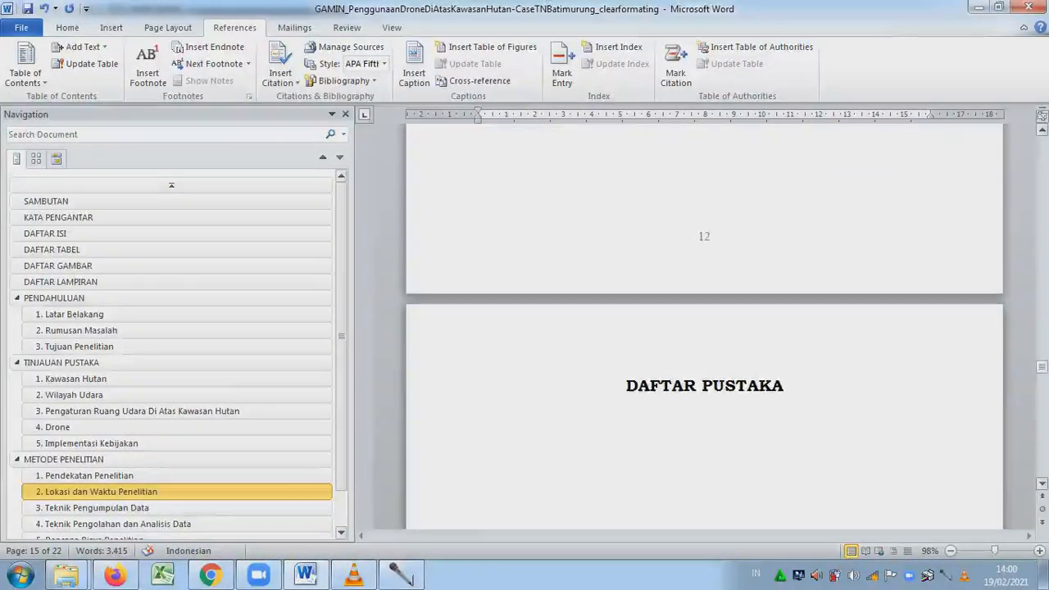
left_click_drag(1042, 366, 1041, 441)
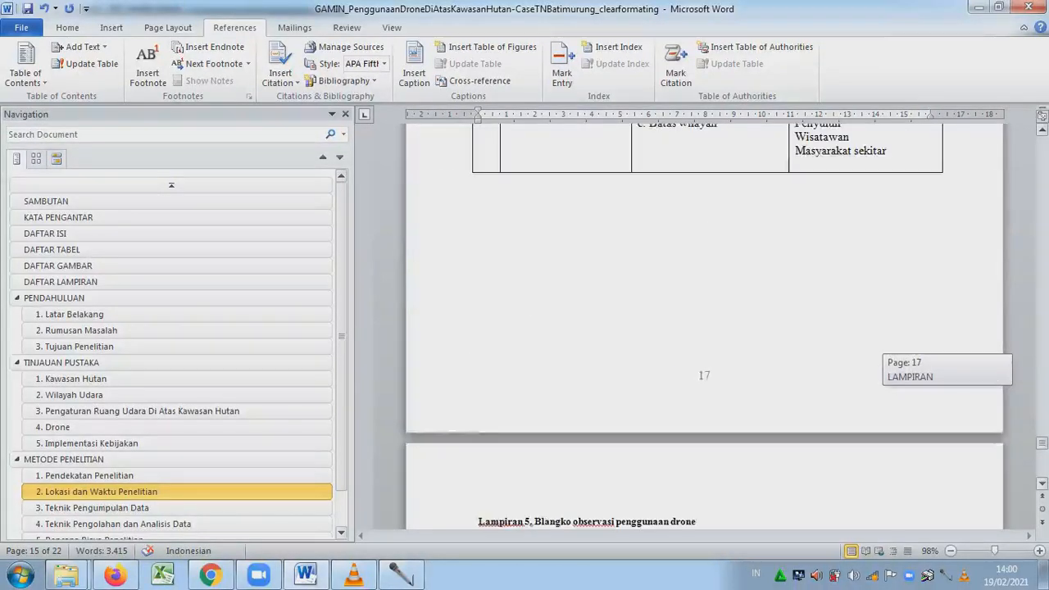
left_click(1041, 422)
left_click(1041, 391)
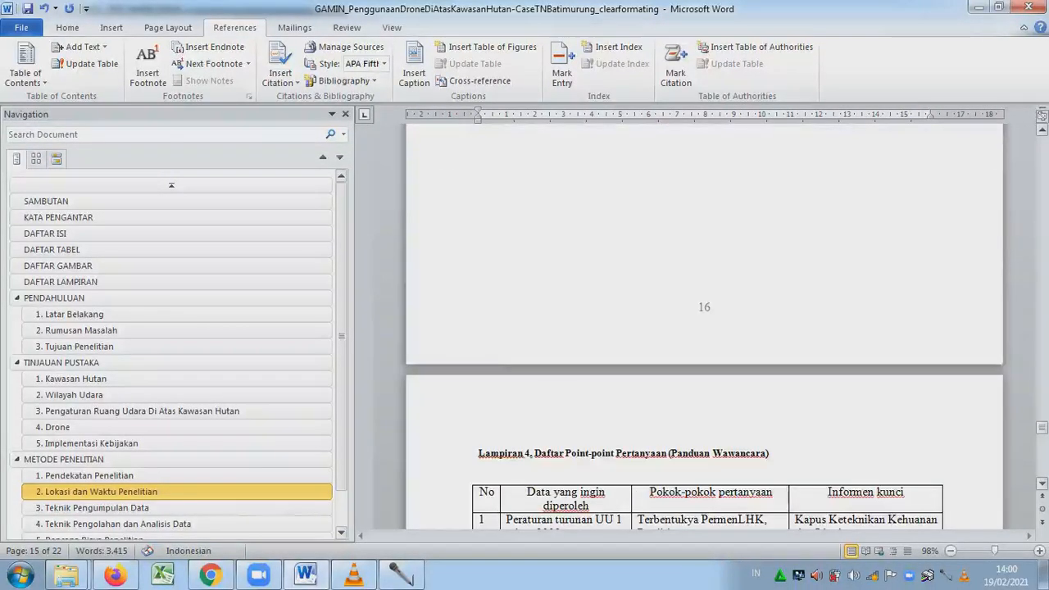
left_click(1042, 391)
left_click(1042, 391)
left_click(1041, 392)
left_click(1041, 374)
left_click(1041, 374)
left_click(1041, 374)
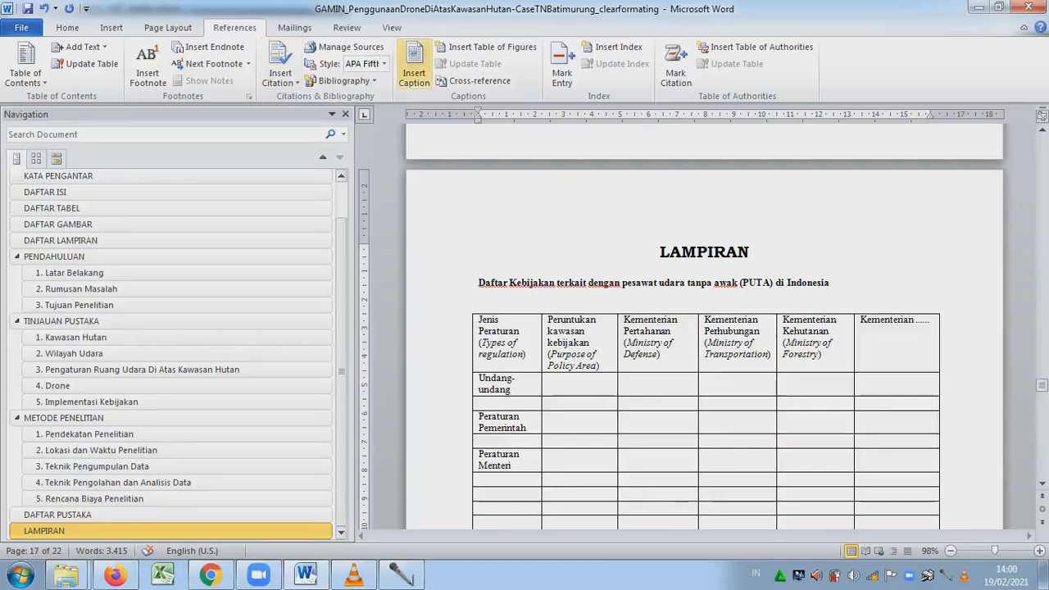
Insert an automatically numbered caption before the first appendix title under LAMPIRAN, defining "Lampiran" as its label and adding a period after the number.
left_click(414, 66)
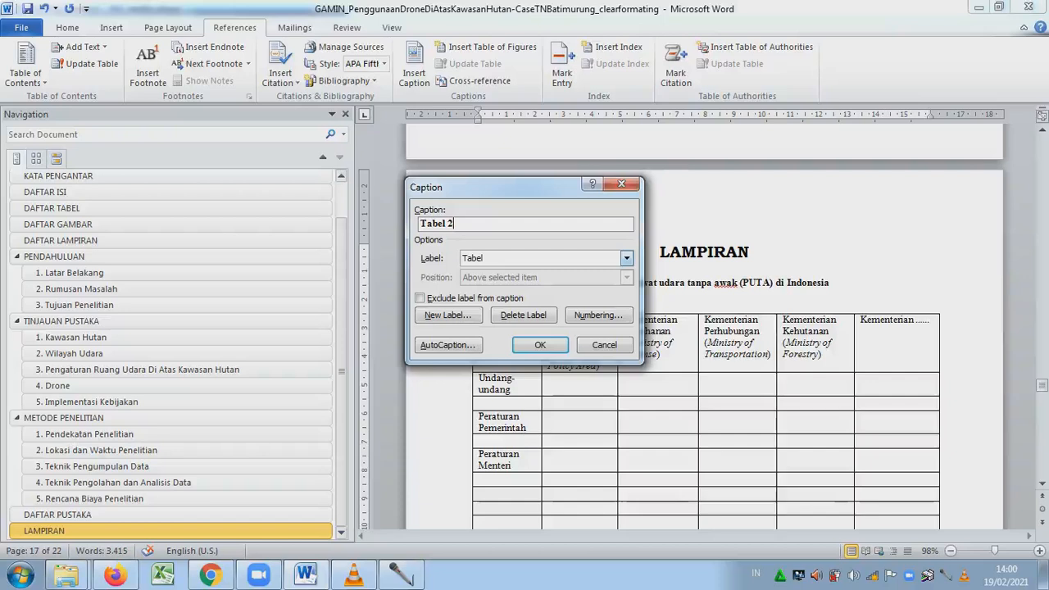
left_click(627, 258)
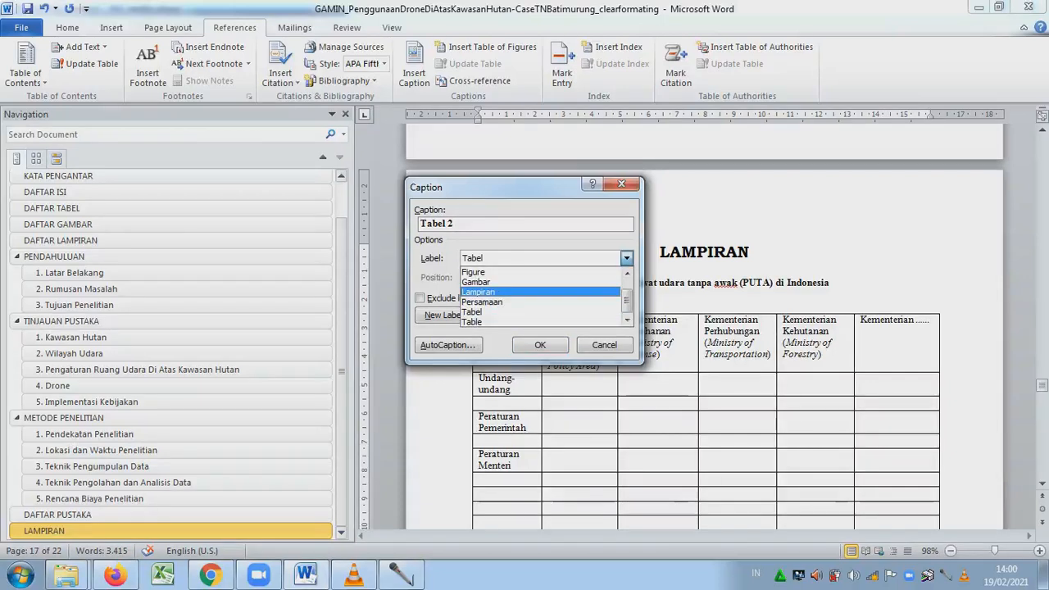
key("Return")
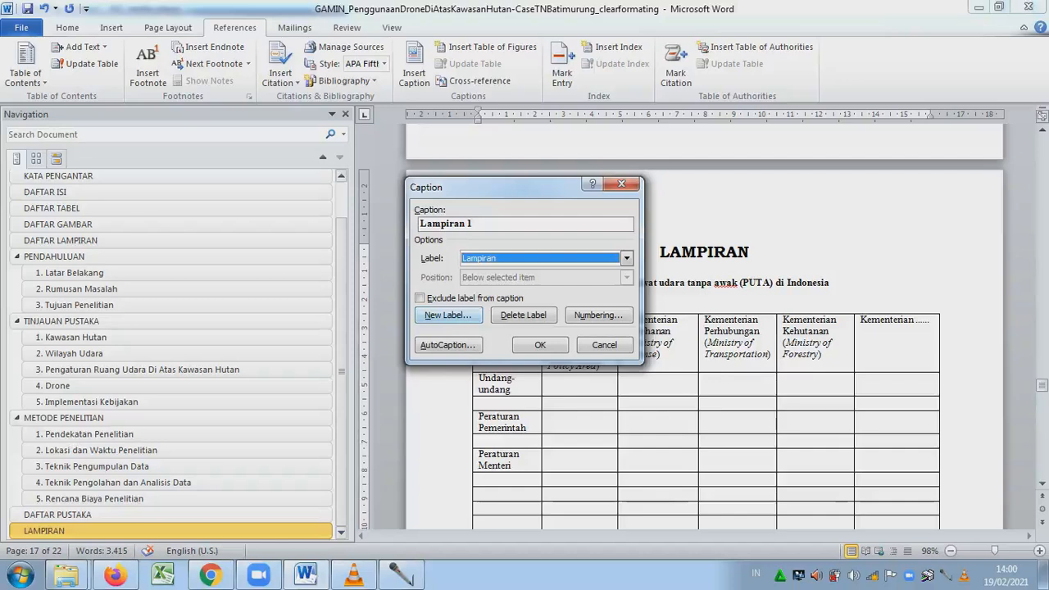
left_click(447, 314)
type("Lampiran")
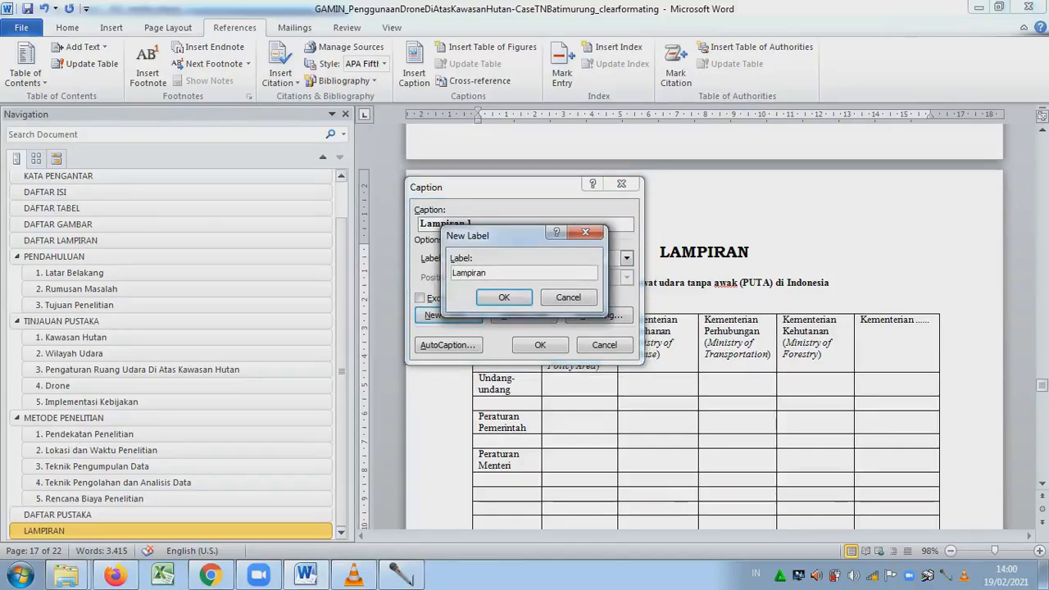
key("Return")
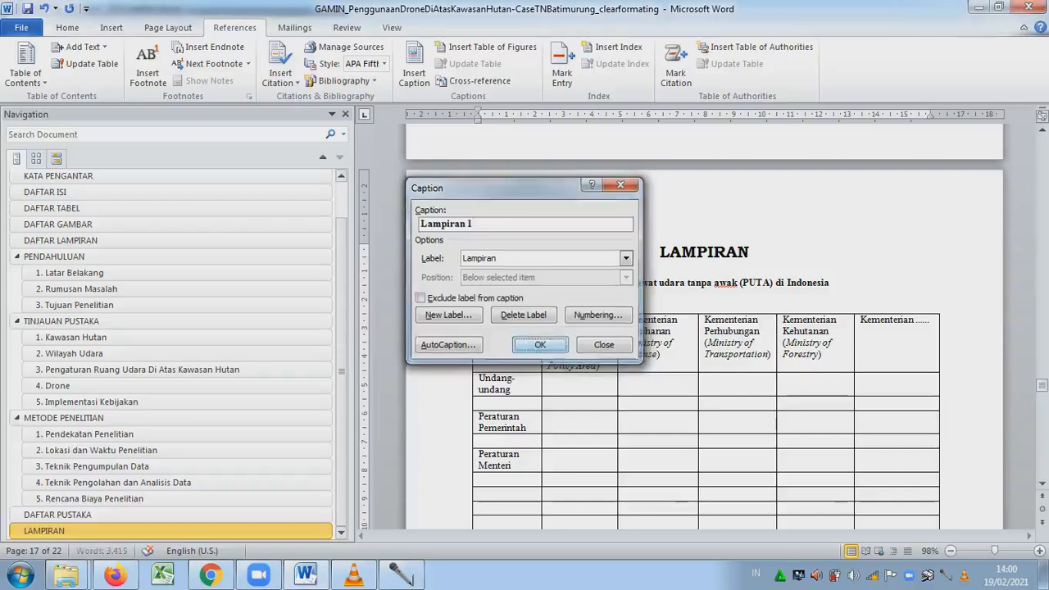
key("Return")
type(".")
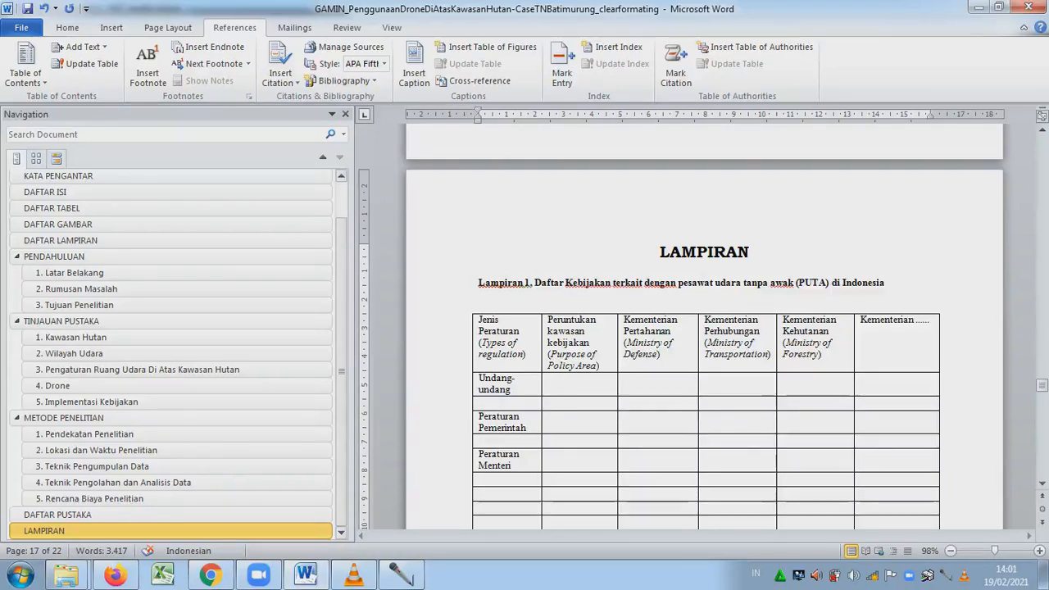
Change the font colour of the "Lampiran 1" label to a blue theme colour.
left_click_drag(479, 283, 528, 282)
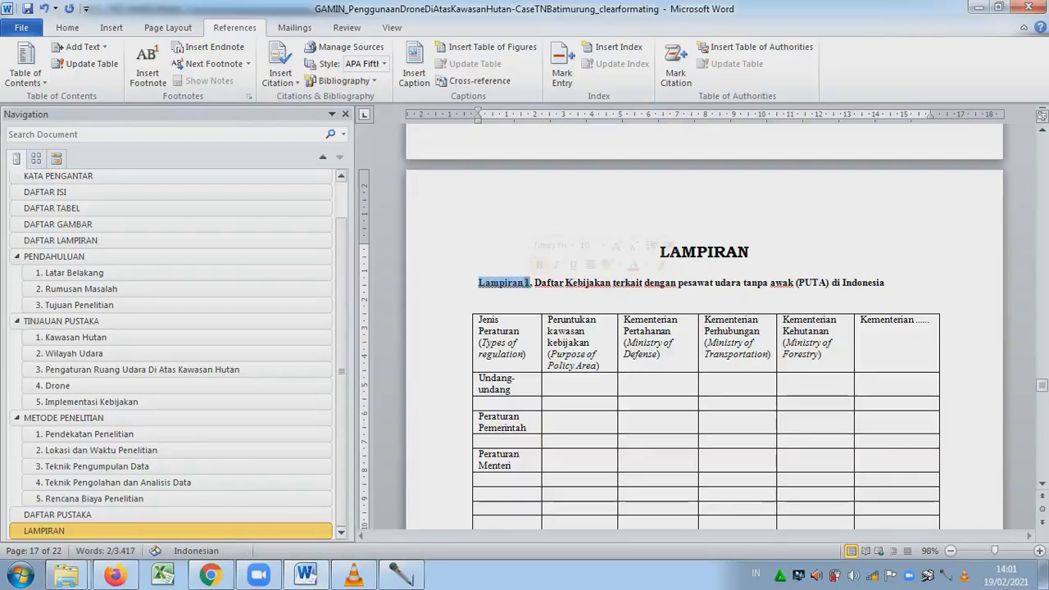
left_click(67, 28)
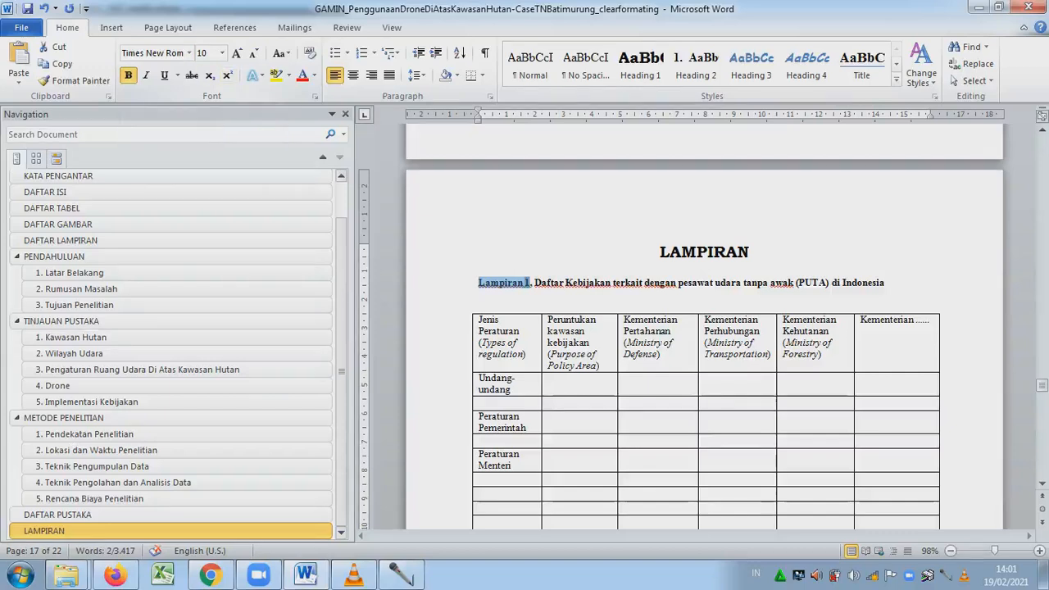
left_click(313, 75)
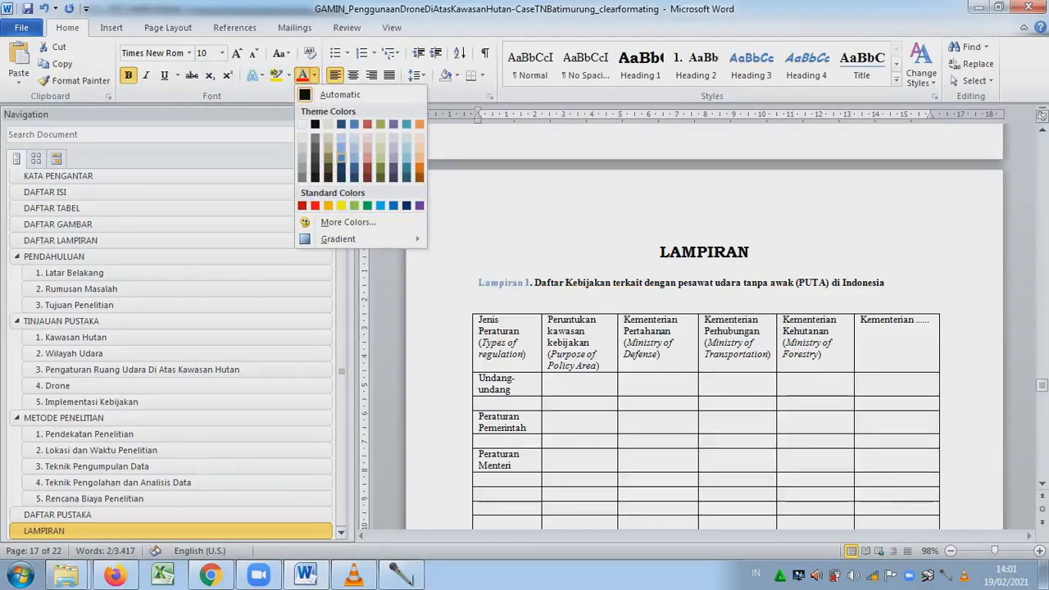
left_click(341, 161)
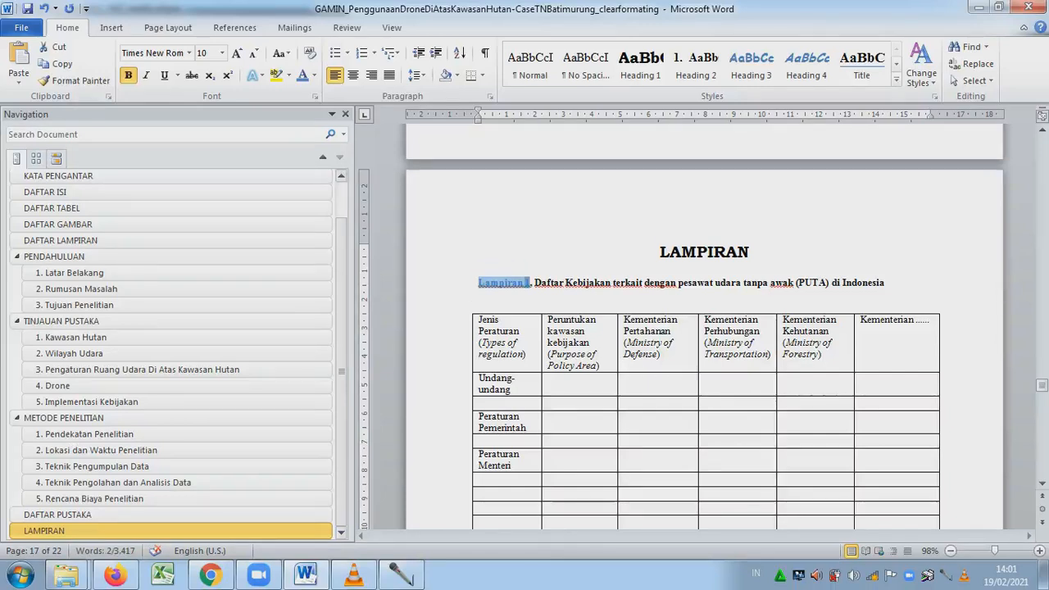
Set the whole "Lampiran 1" caption line to the automatic font colour and font size 11.
left_click(444, 283)
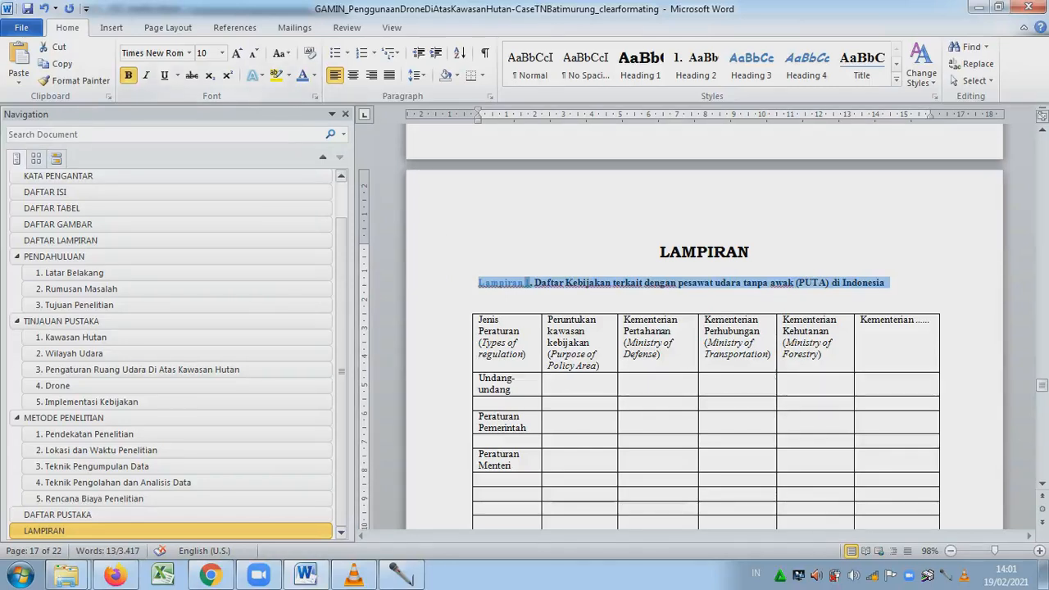
left_click(314, 75)
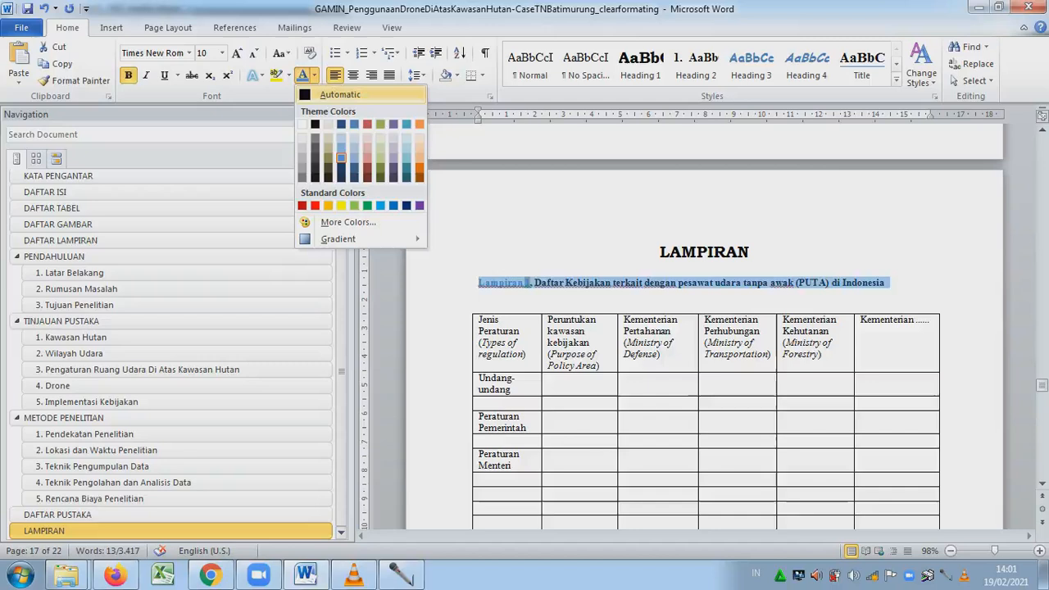
left_click(339, 94)
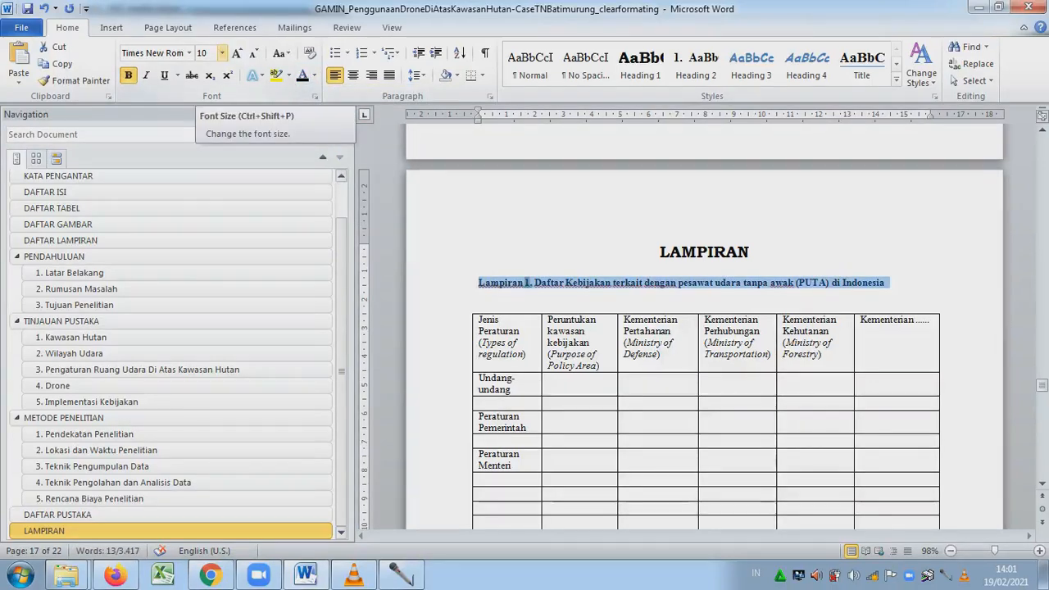
left_click(221, 53)
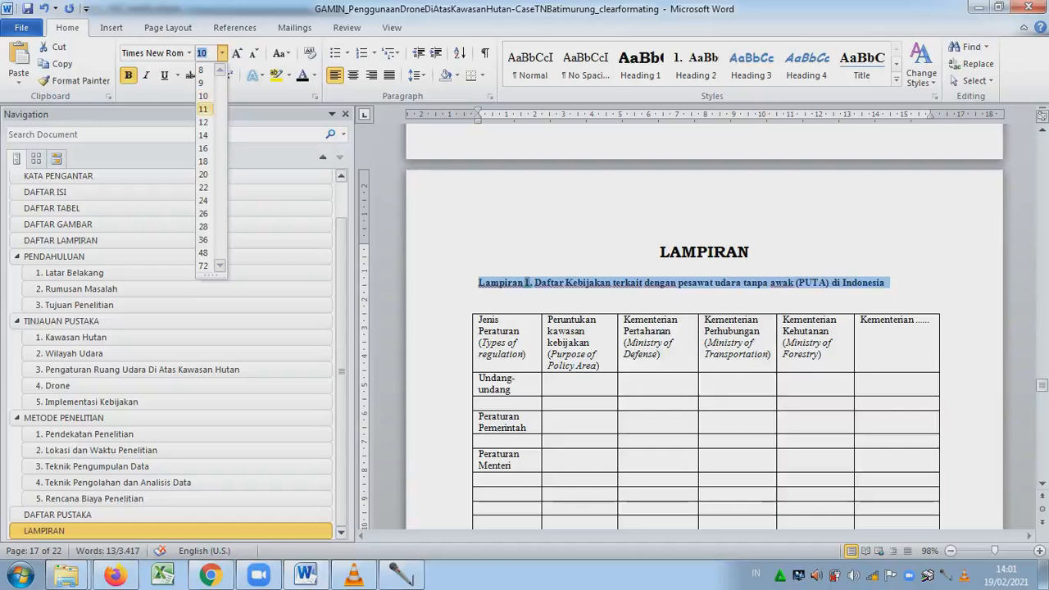
left_click(204, 109)
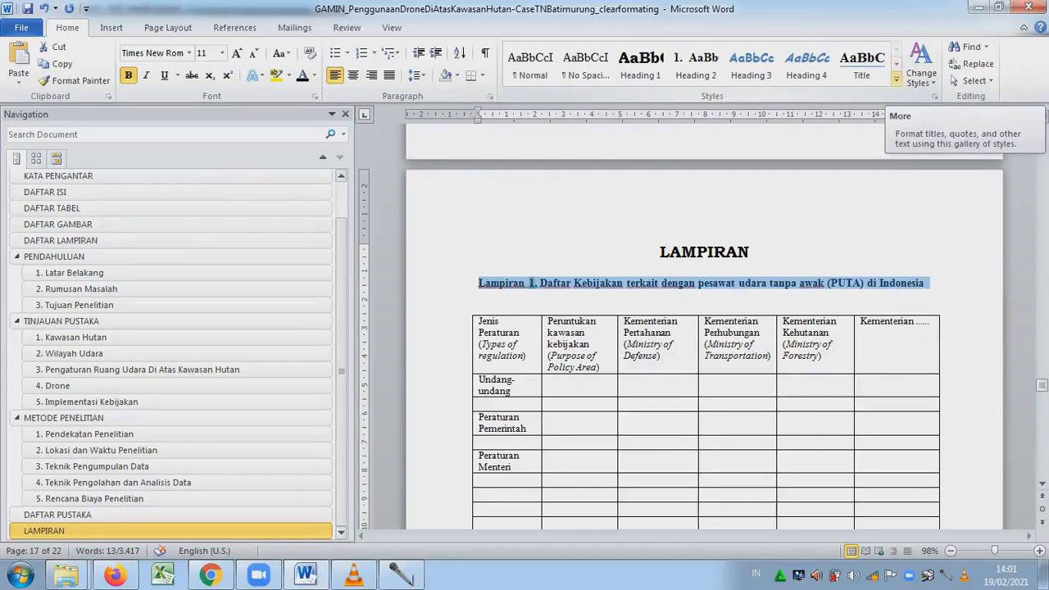
Update the Caption style to match the formatting of the selected "Lampiran 1" caption line.
left_click(896, 79)
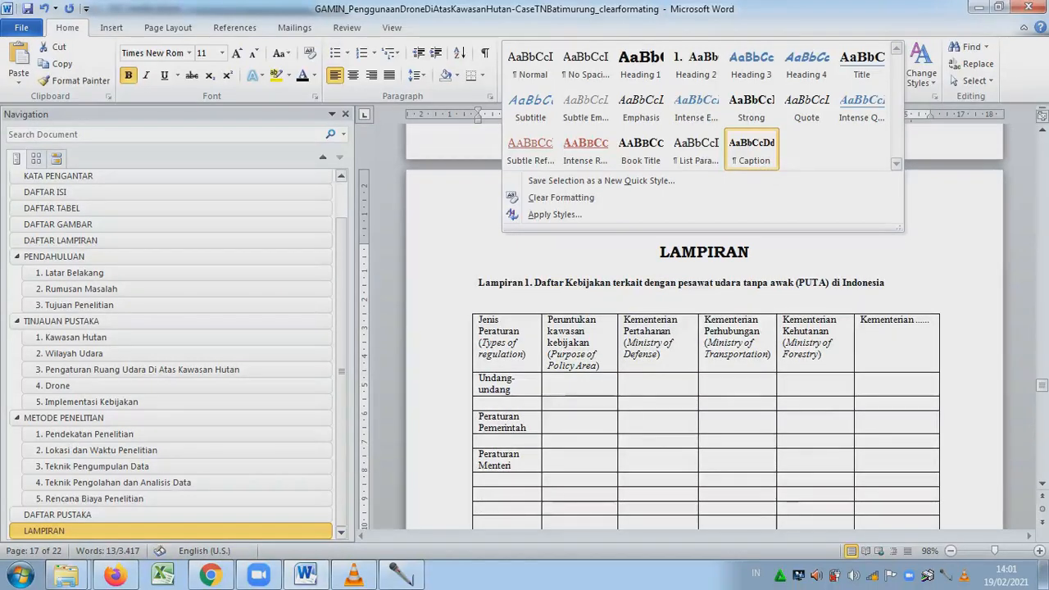
right_click(756, 151)
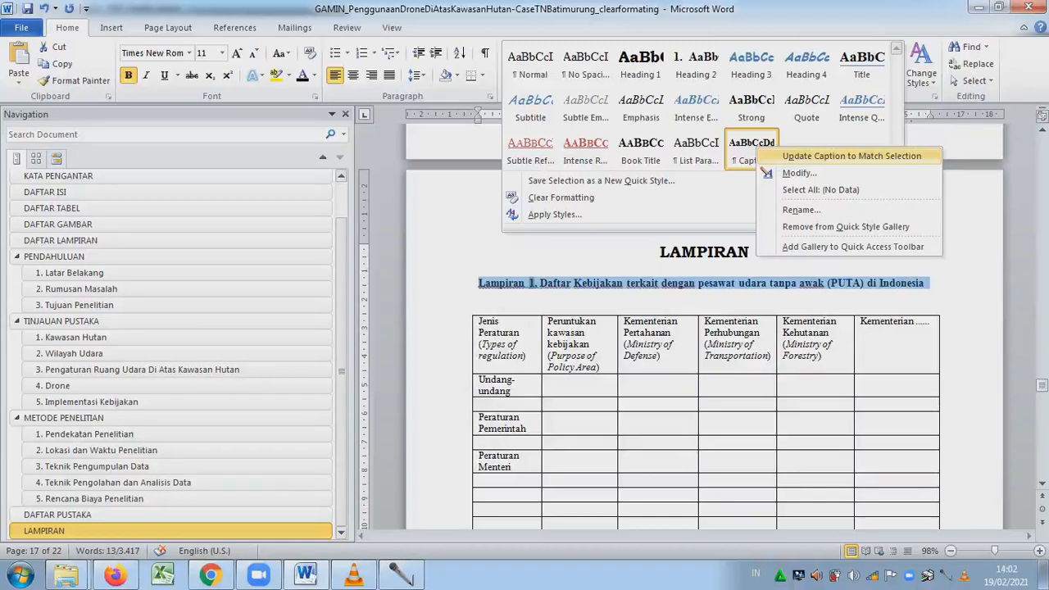
left_click(851, 155)
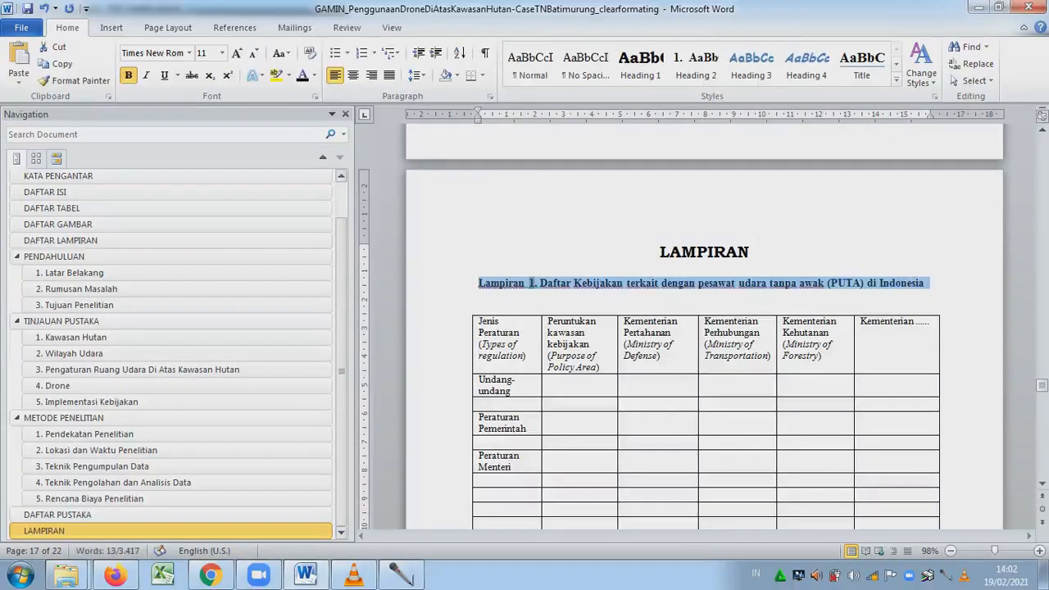
Insert a table of figures on a new line under the DAFTAR TABEL heading, using the caption label "Tabel".
scroll(702, 459, "up", 20)
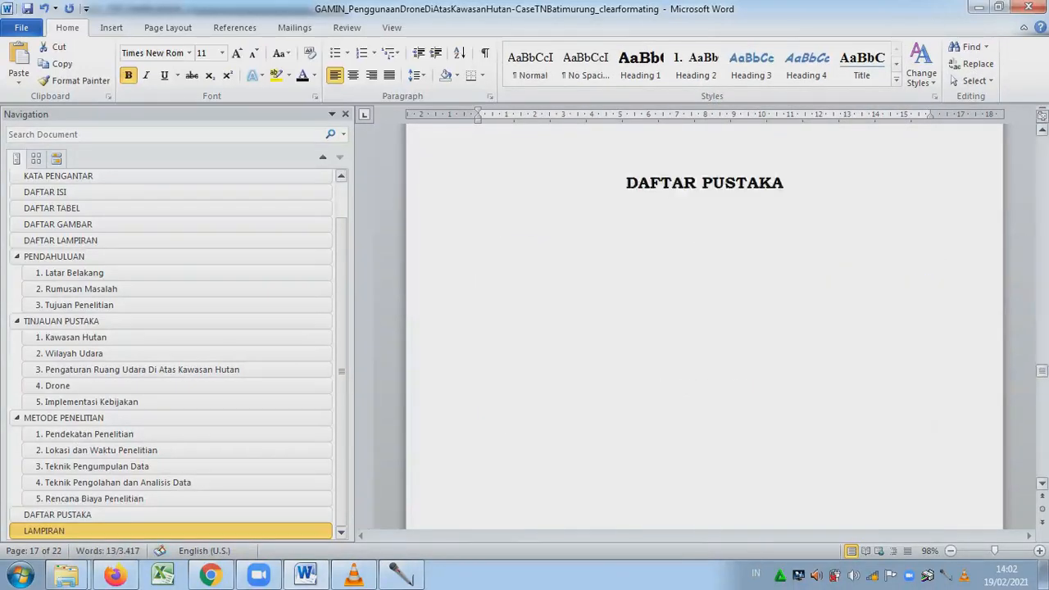
scroll(702, 328, "up", 15)
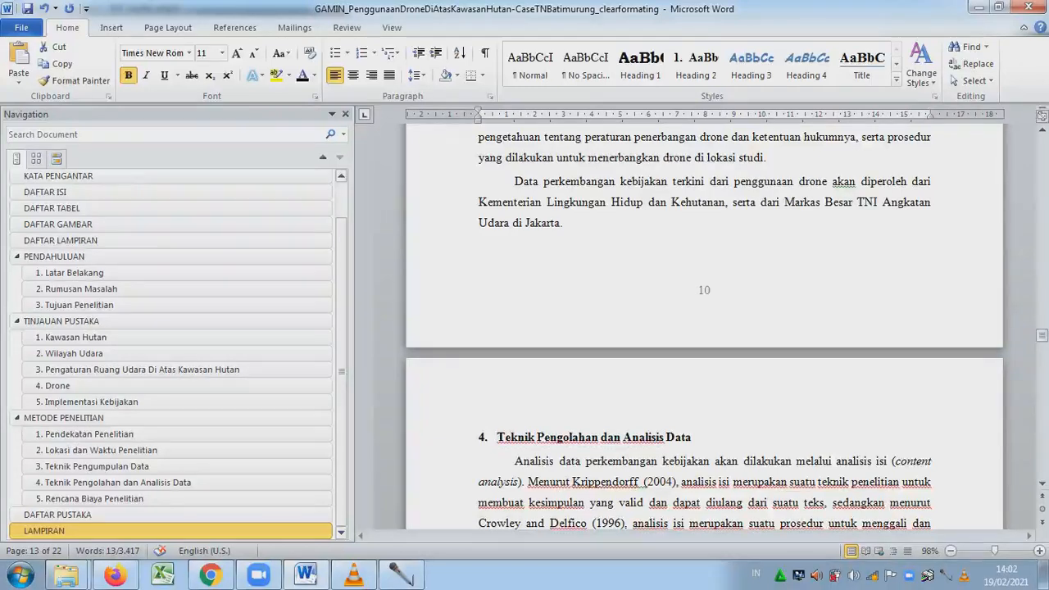
left_click(52, 208)
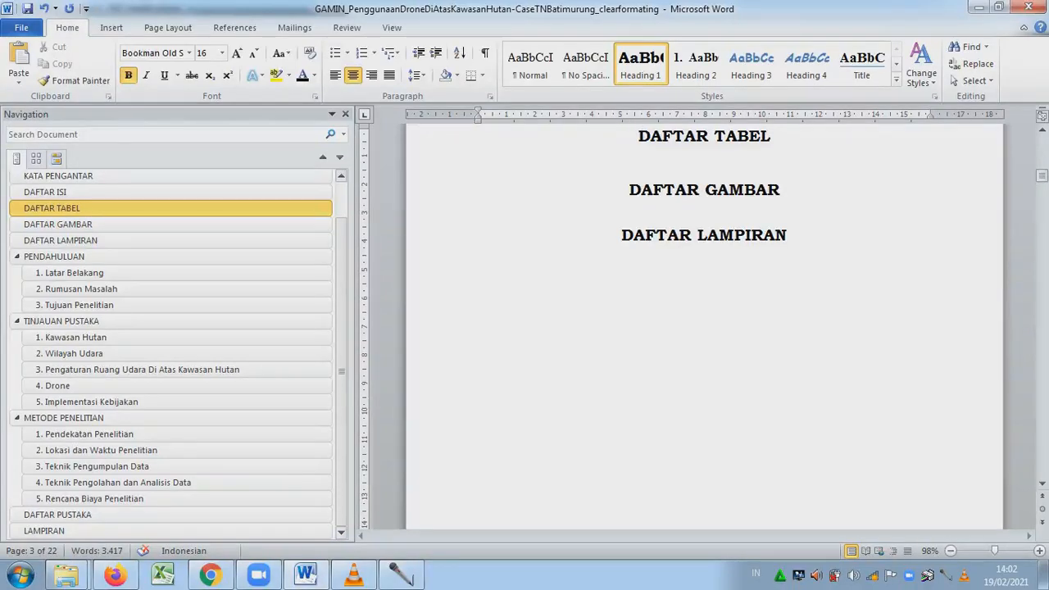
left_click(771, 136)
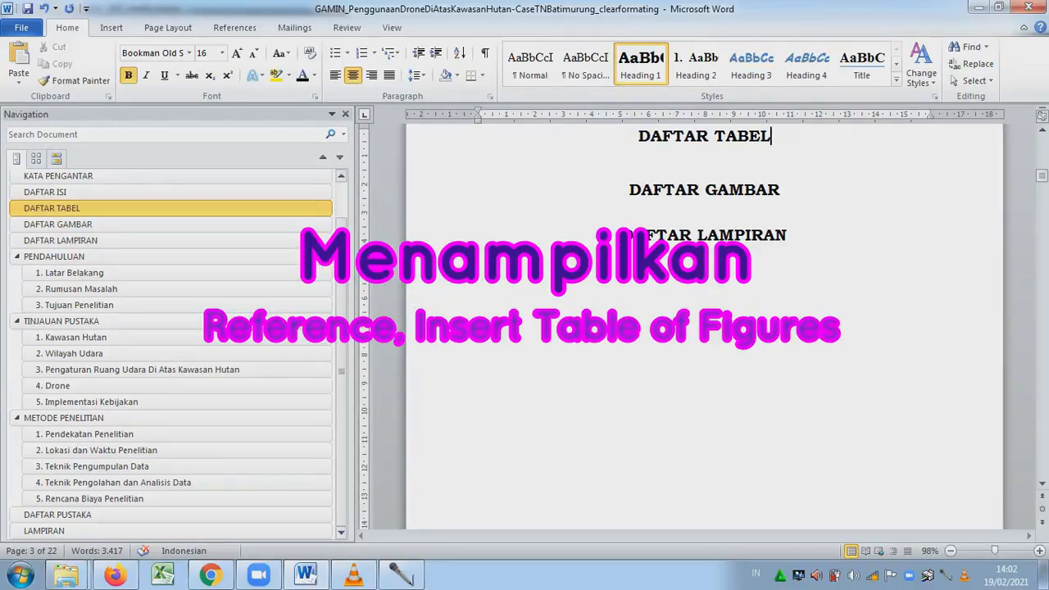
key("Return")
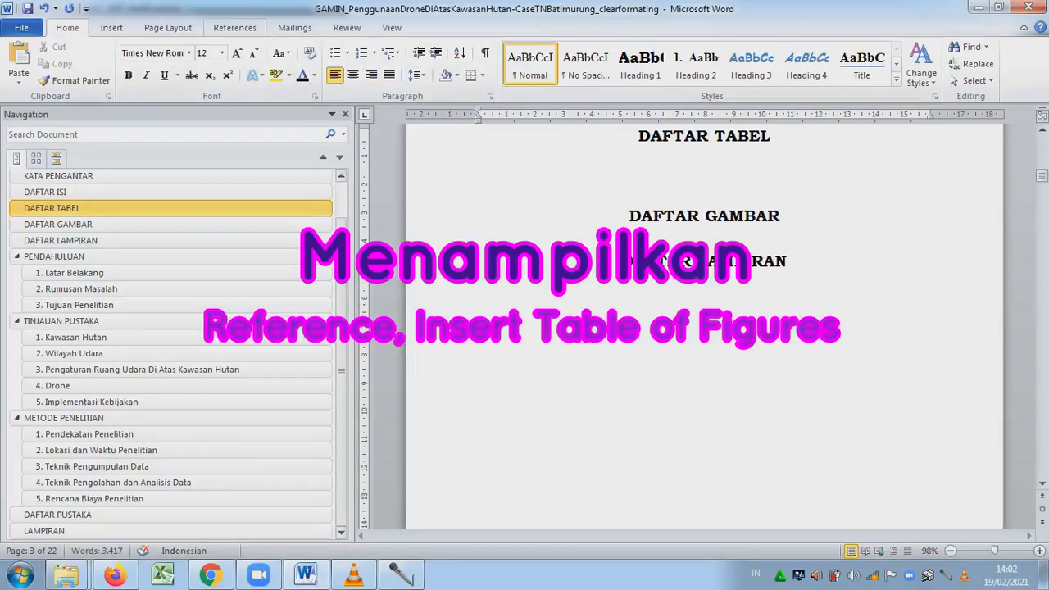
left_click(235, 27)
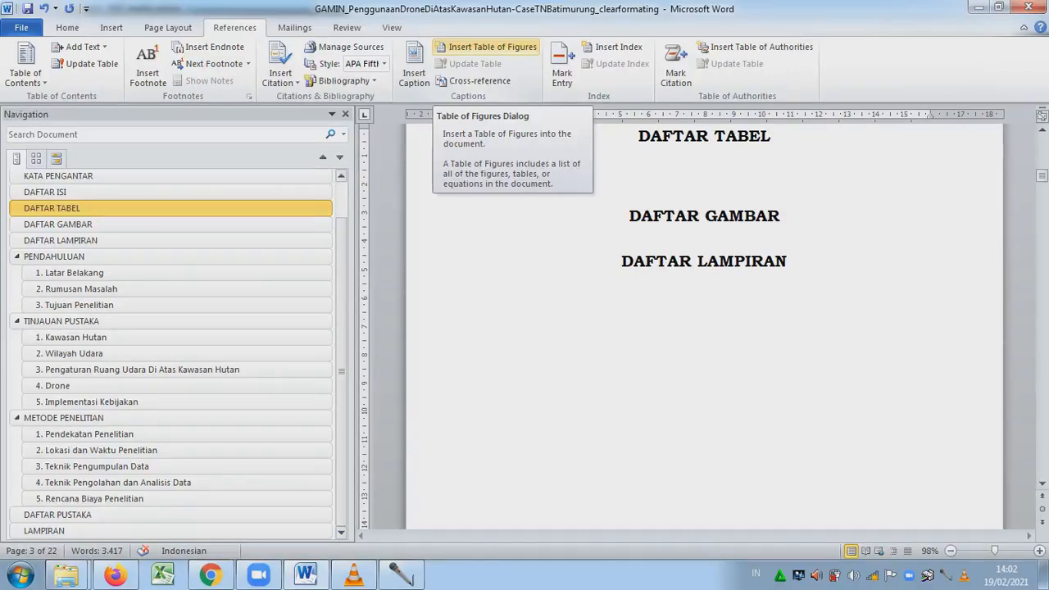
left_click(487, 47)
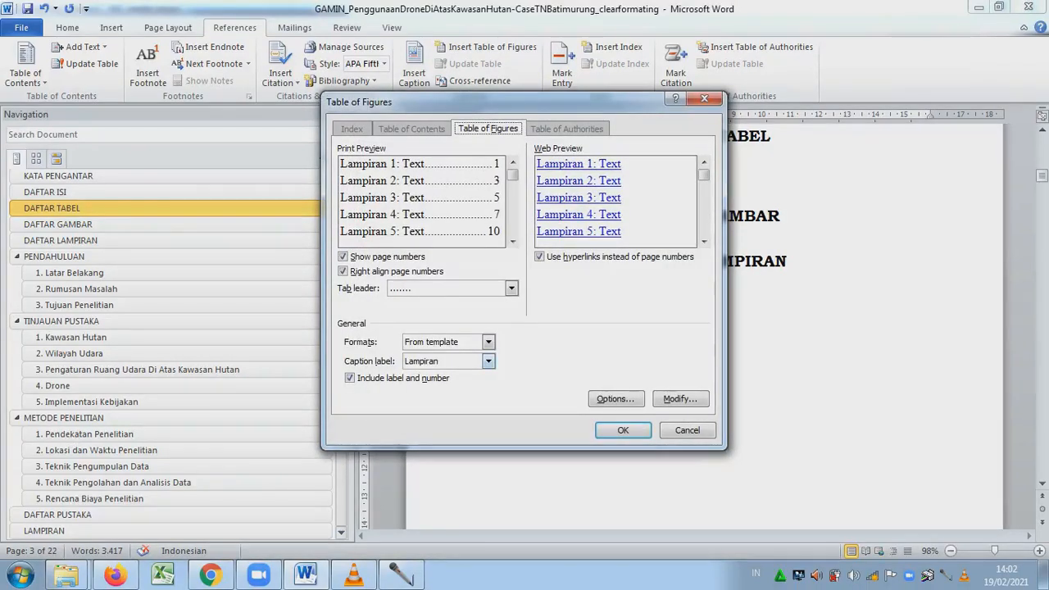
left_click(488, 361)
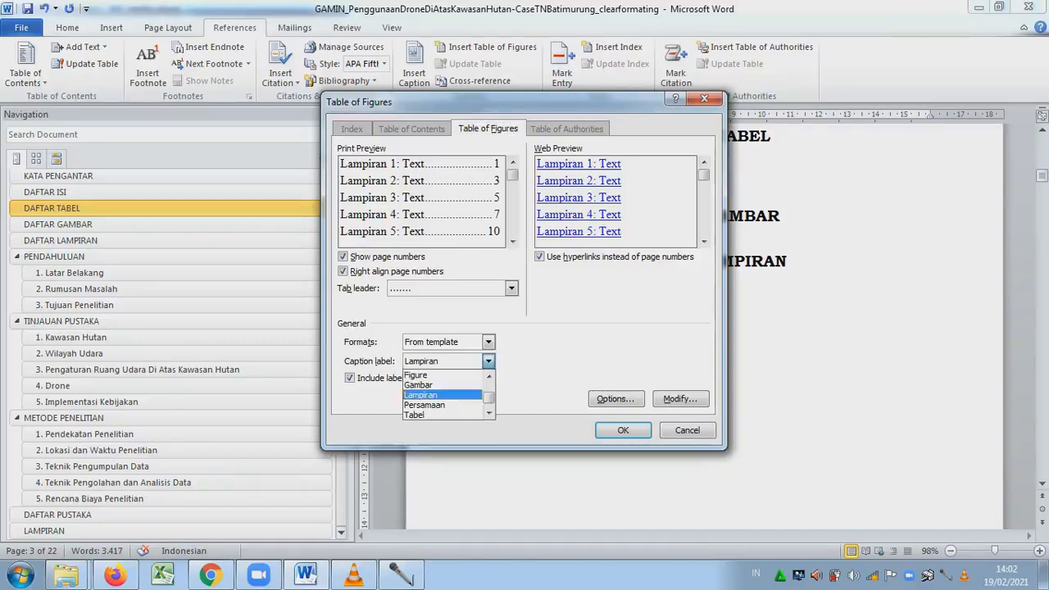
key("Return")
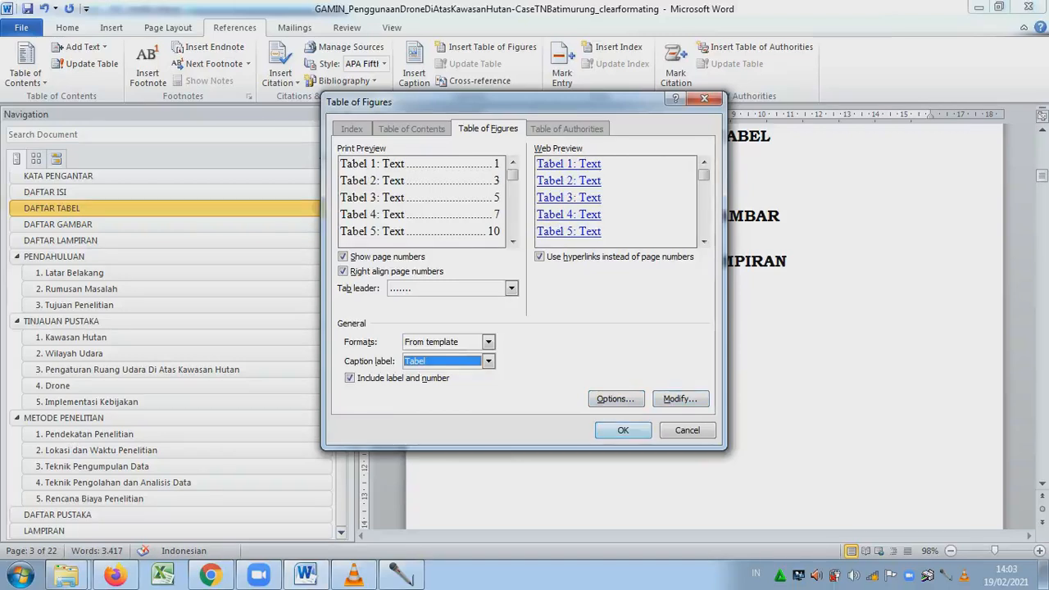
key("Return")
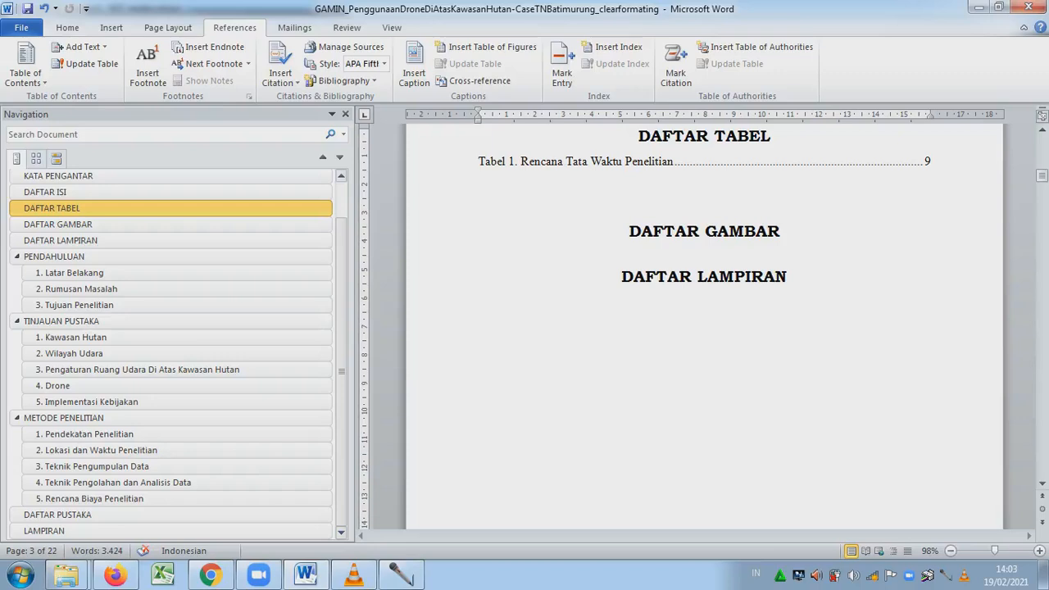
Follow the "Tabel 1" entry's link to check its target table, and return to the DAFTAR TABEL heading.
left_click(656, 161)
left_click(655, 162, "ctrl")
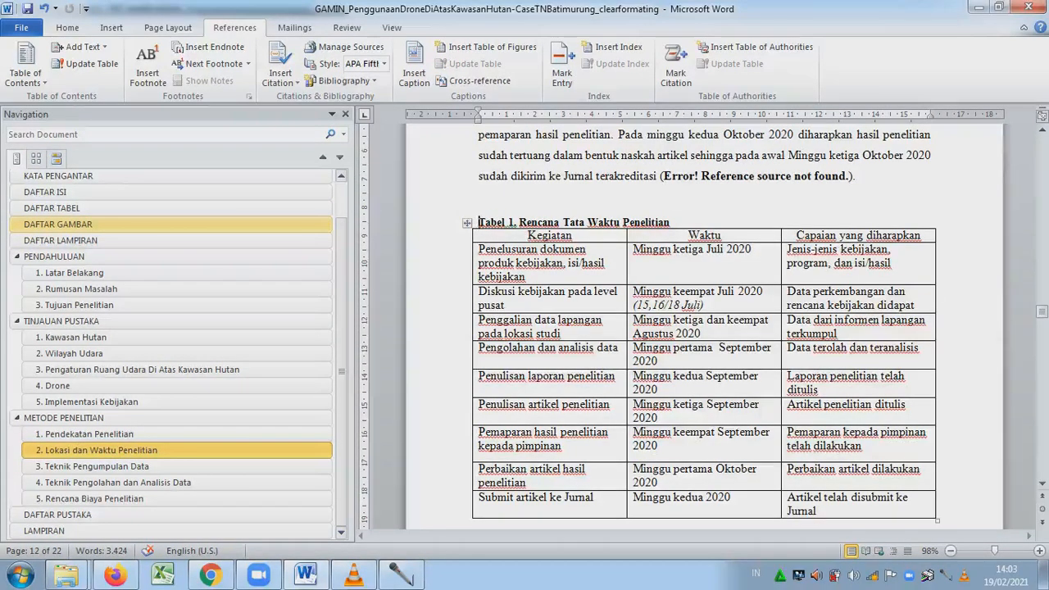
left_click(82, 208)
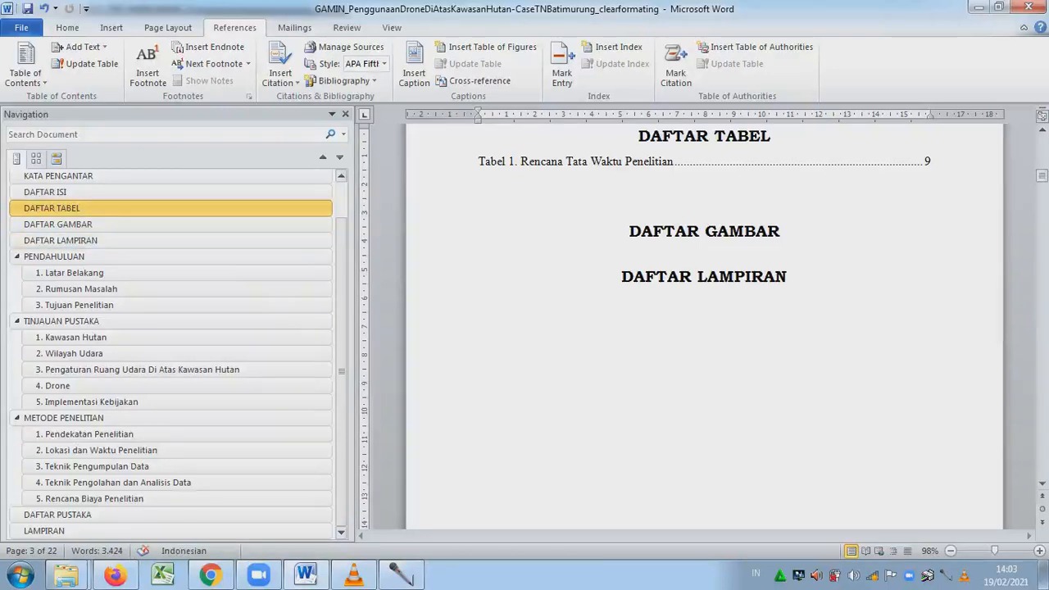
Insert a table of figures with the caption label "Gambar" under the DAFTAR GAMBAR heading, keeping the existing list of tables.
left_click(675, 232)
left_click(781, 232)
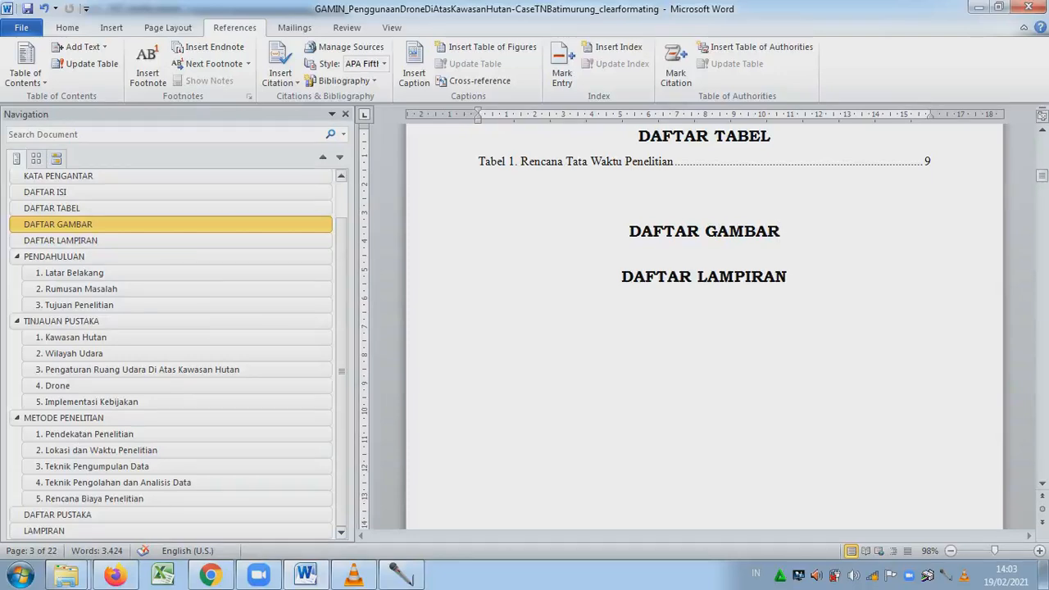
key("Return")
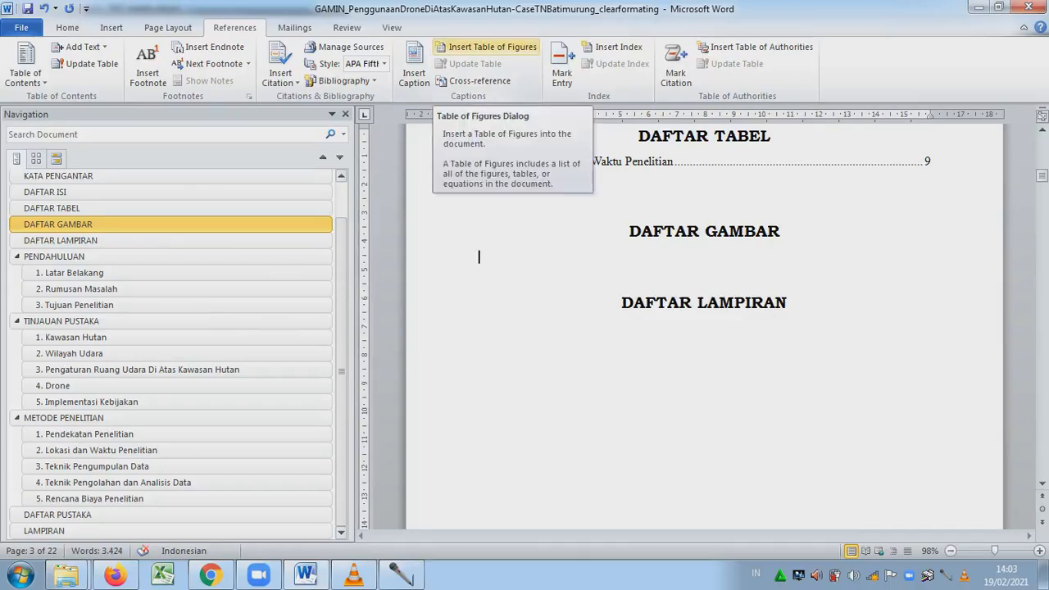
left_click(488, 46)
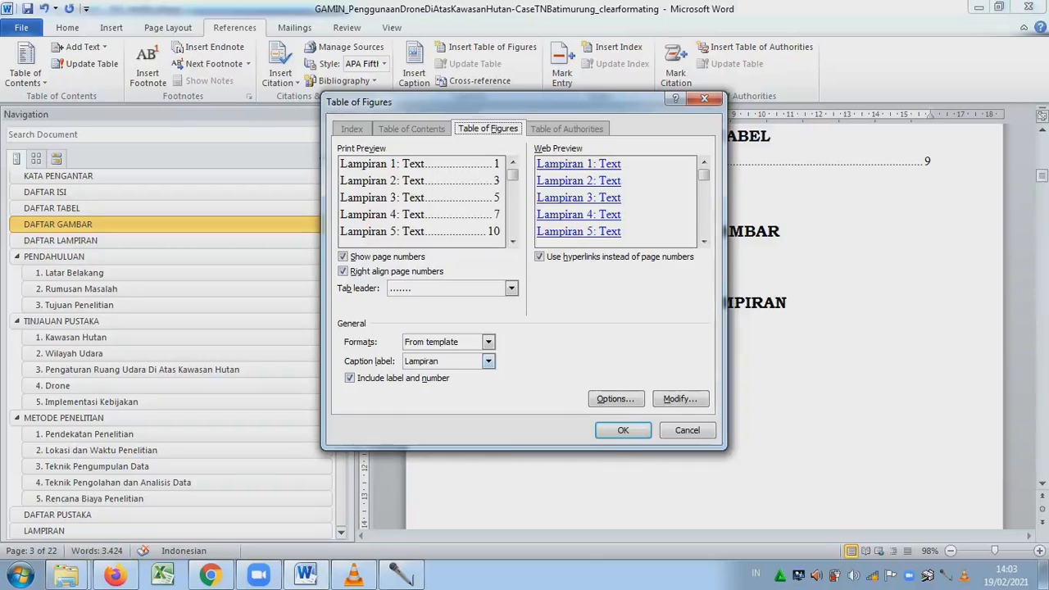
left_click(488, 361)
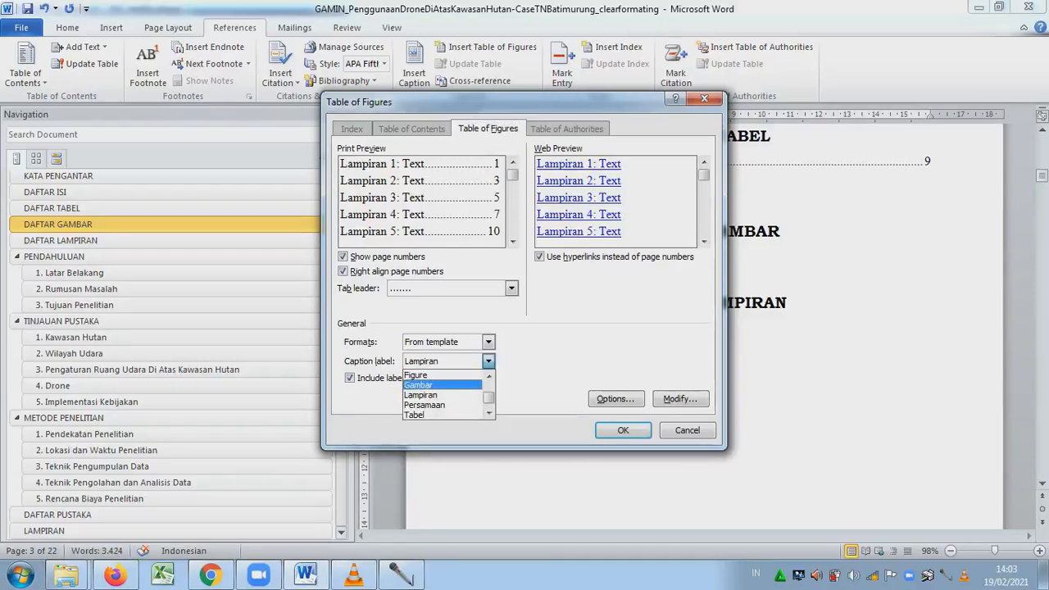
left_click(420, 385)
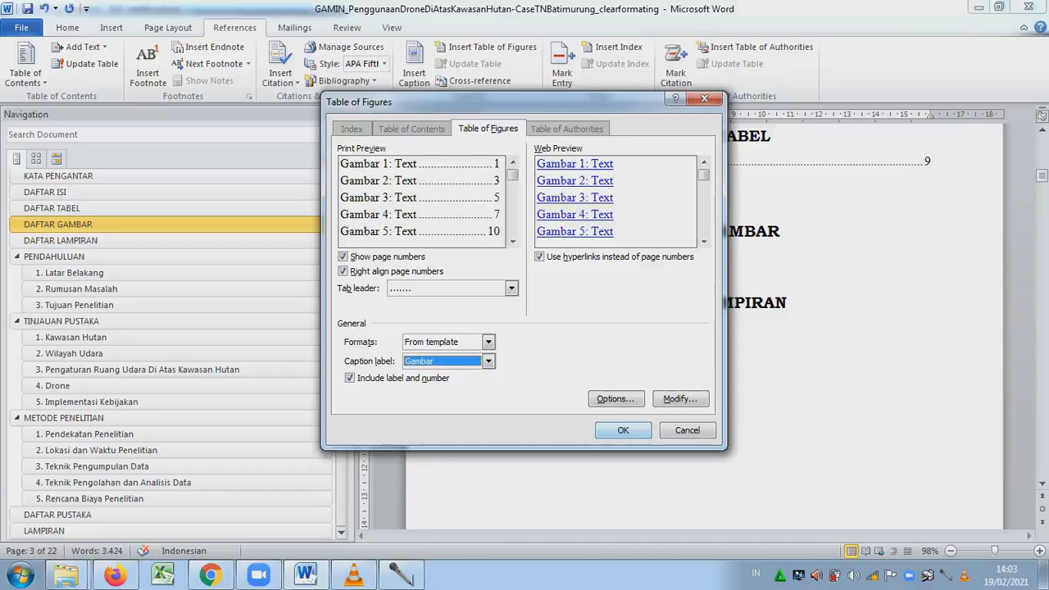
left_click(622, 431)
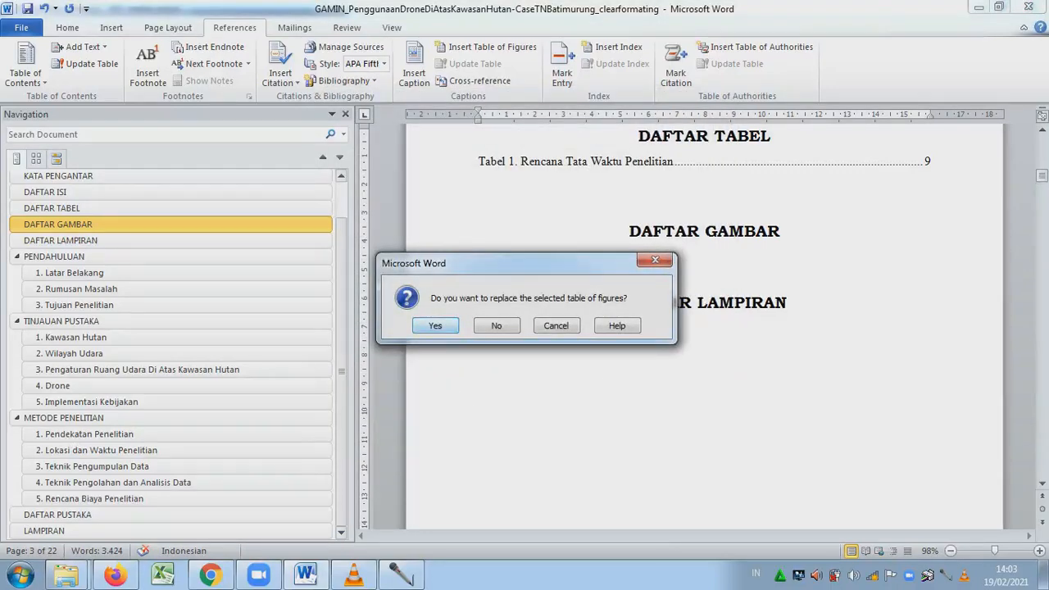
key("Return")
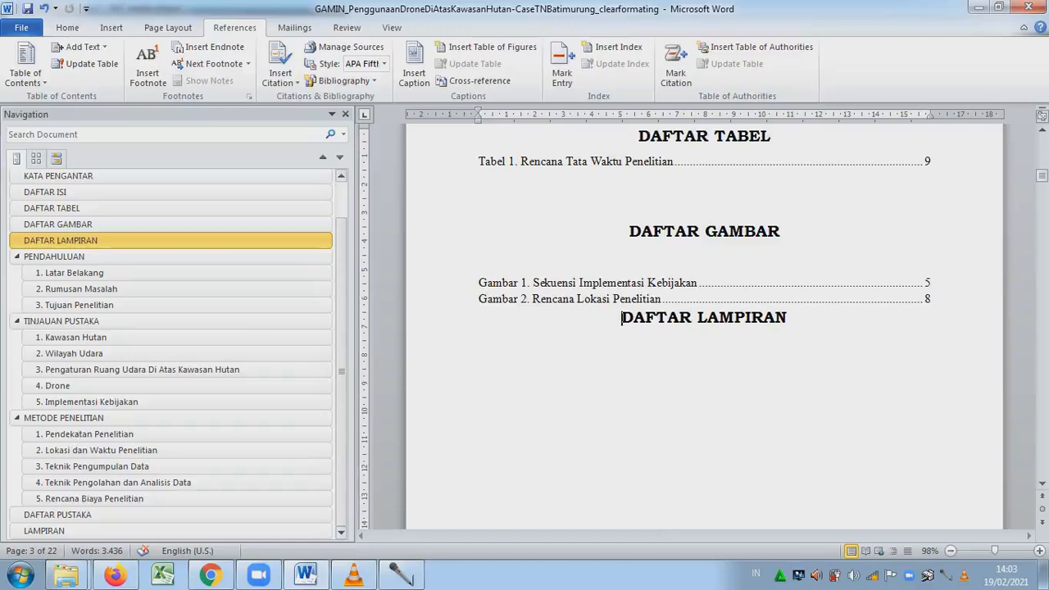
Add a blank body line between the list of figures and the DAFTAR LAMPIRAN heading.
key("Return")
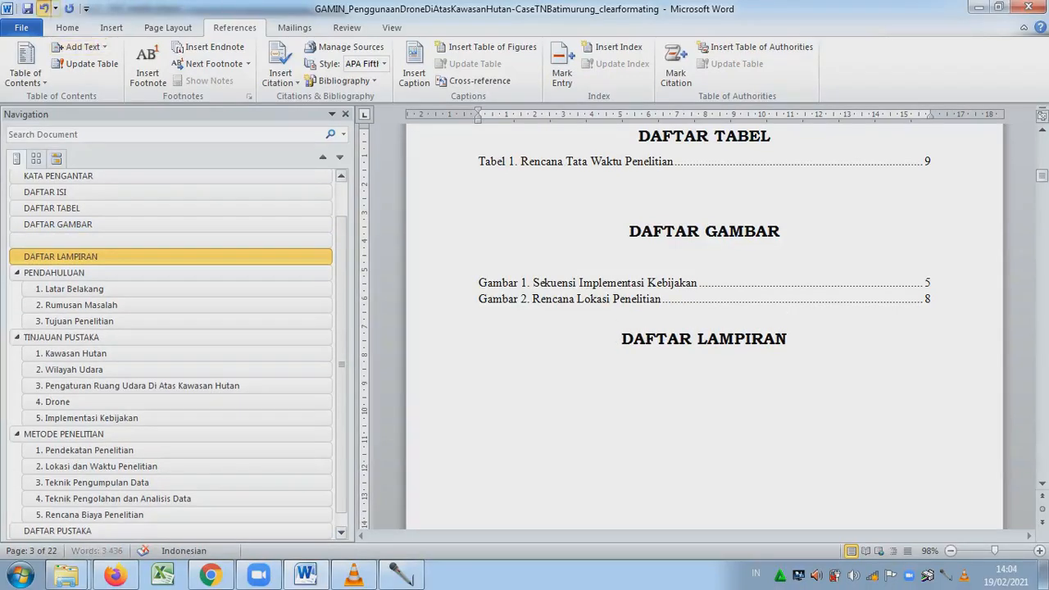
key("BackSpace")
key("Left")
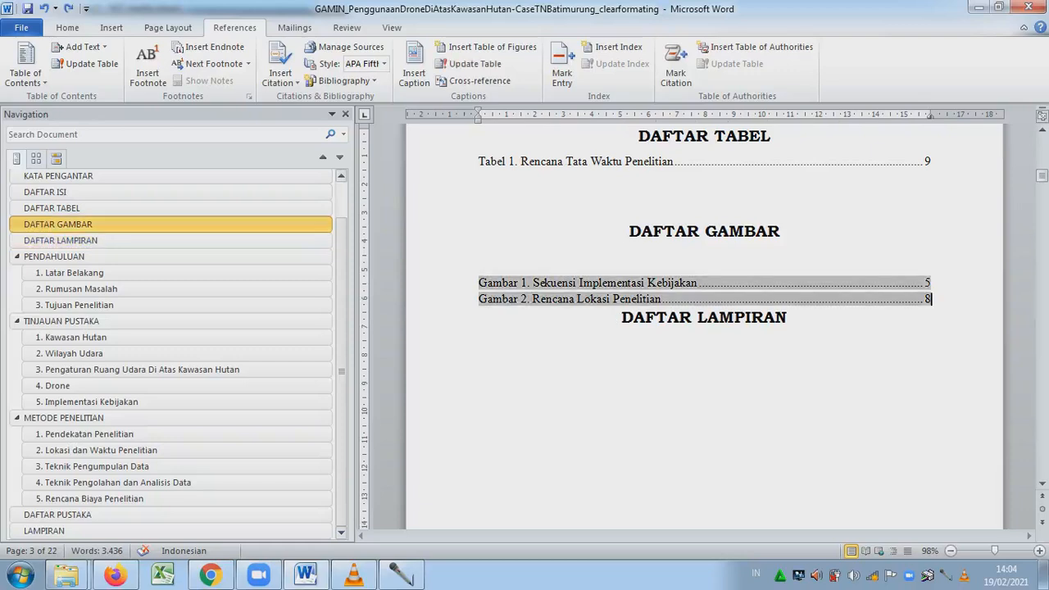
key("Return")
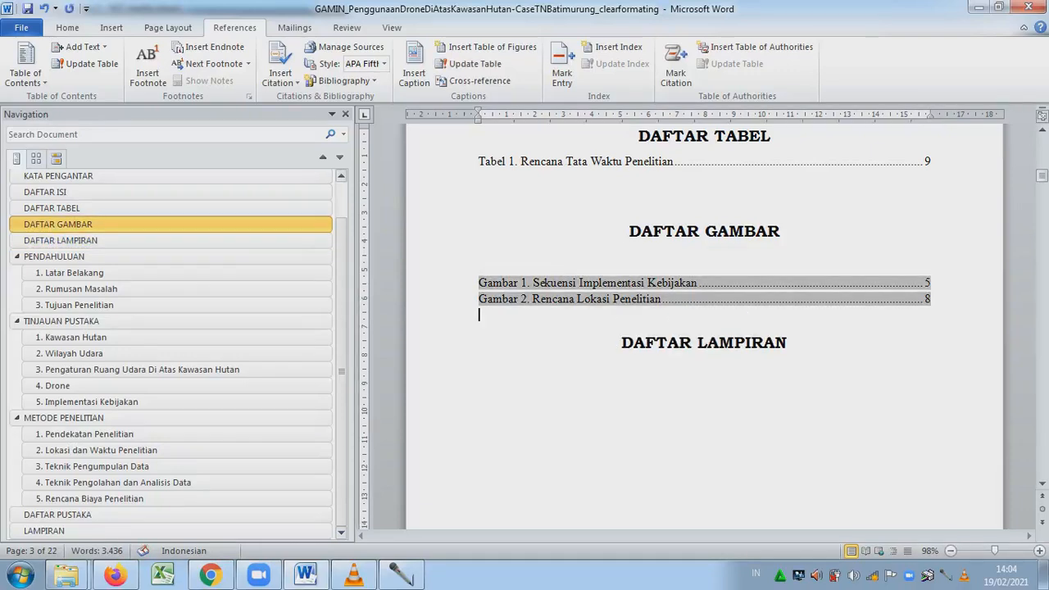
Insert a table of figures on a new line under the DAFTAR LAMPIRAN heading, using the caption label "Lampiran".
left_click(789, 343)
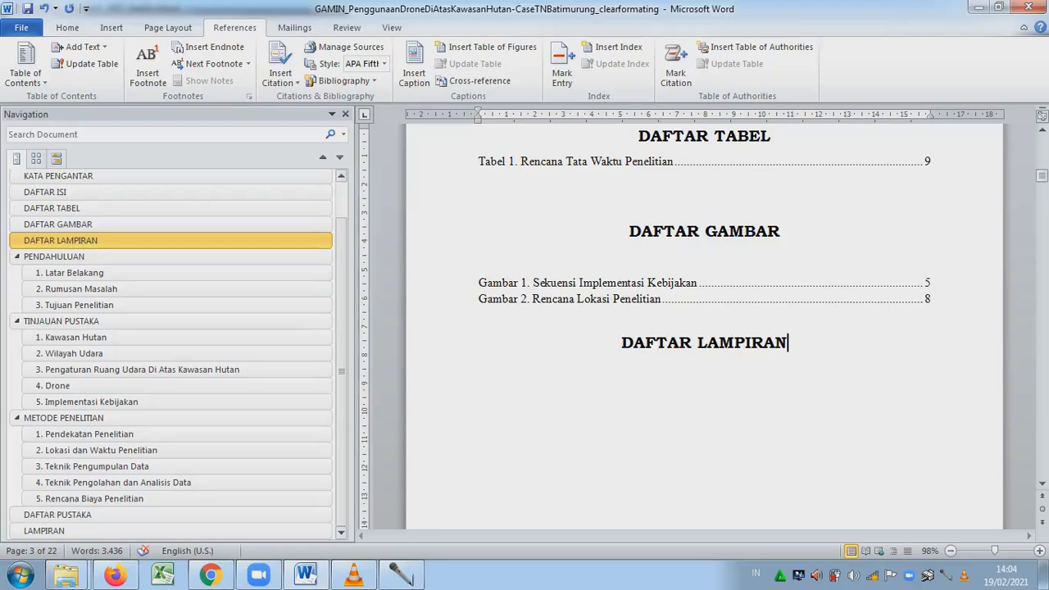
key("Return")
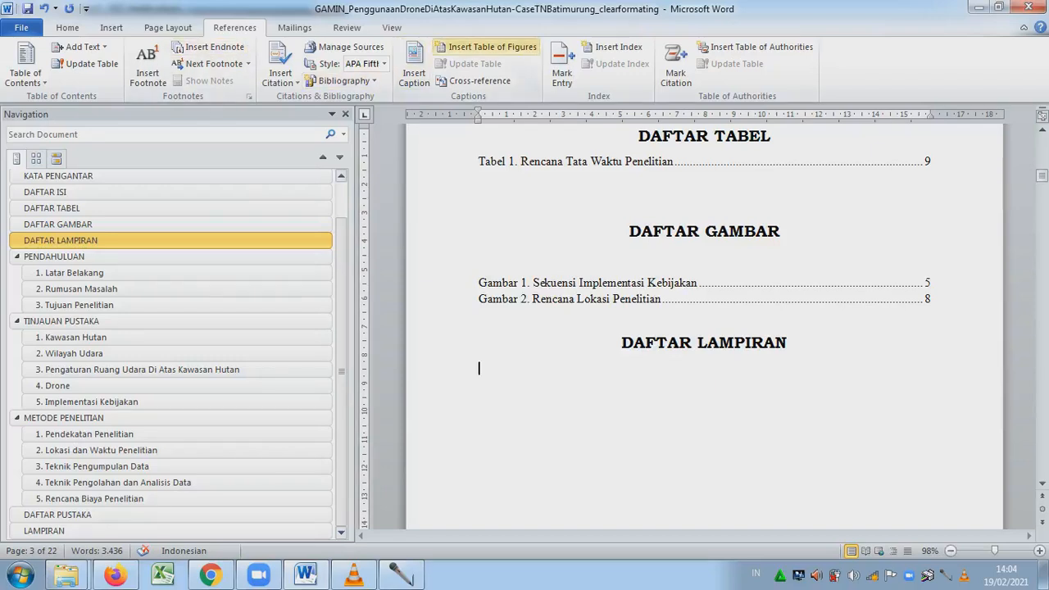
left_click(488, 47)
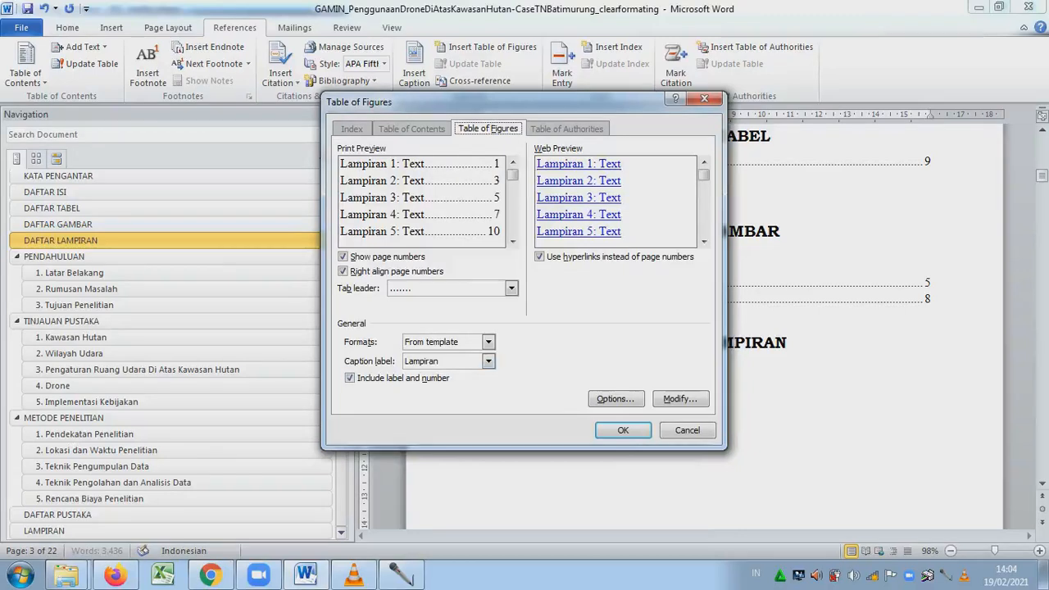
key("Return")
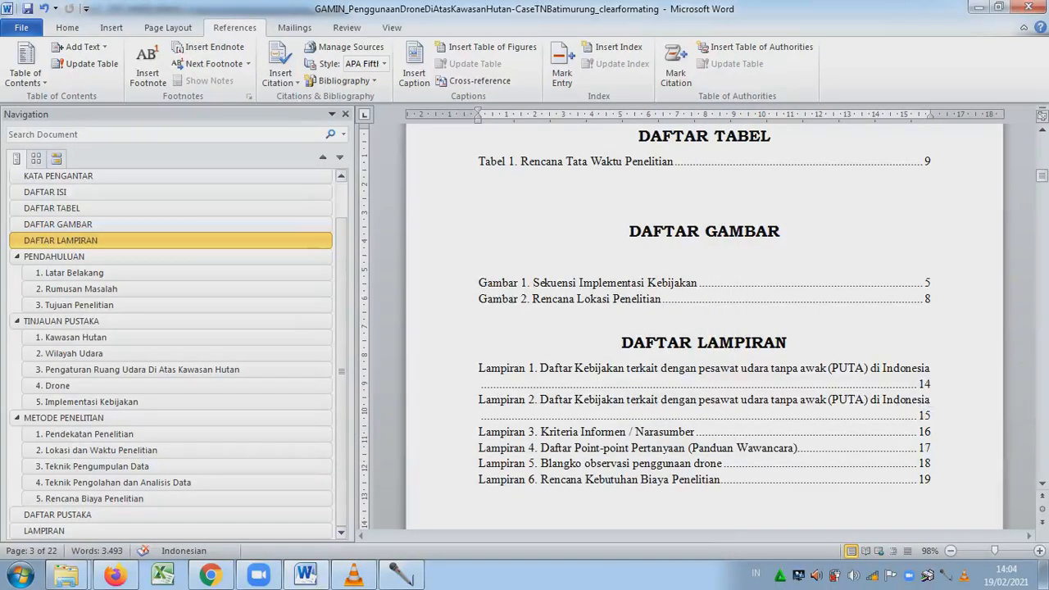
Check the generated lists under DAFTAR TABEL, DAFTAR GAMBAR and DAFTAR LAMPIRAN by placing the cursor in their entries.
left_click(639, 137)
left_click(644, 161)
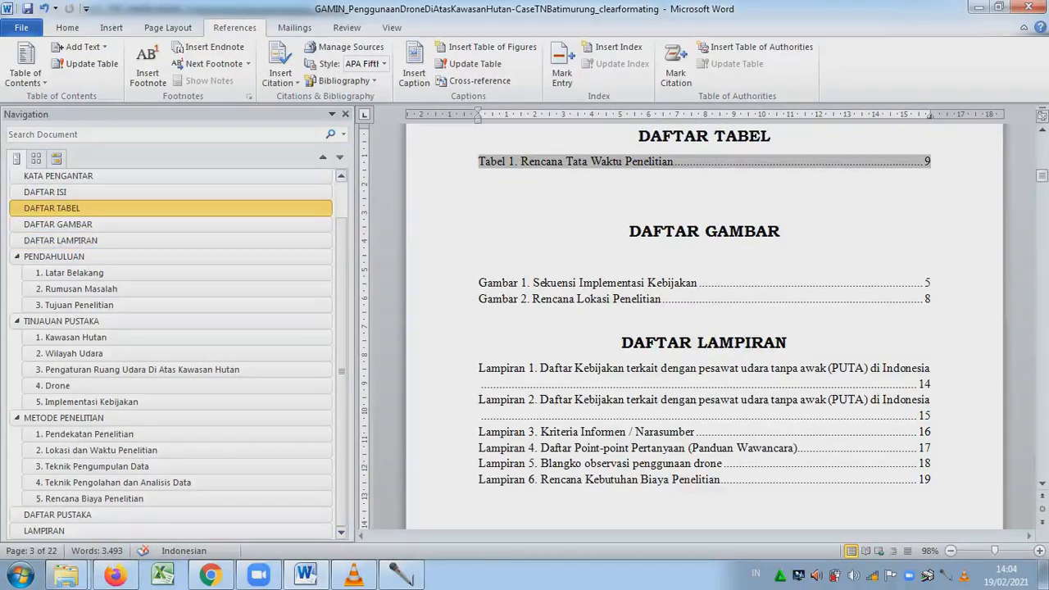
left_click(646, 282)
left_click(479, 379)
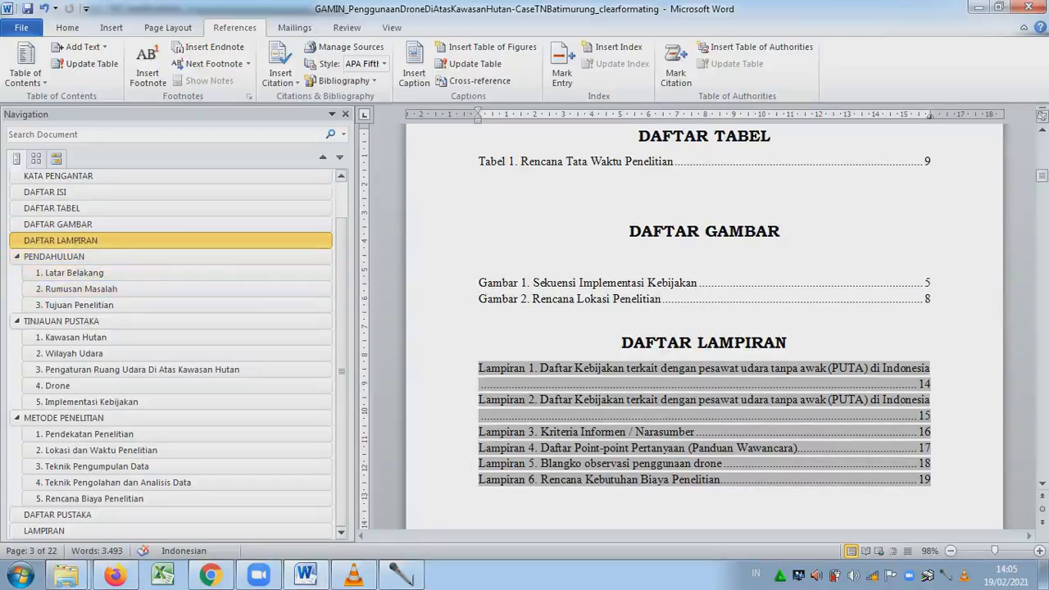
left_click(534, 162)
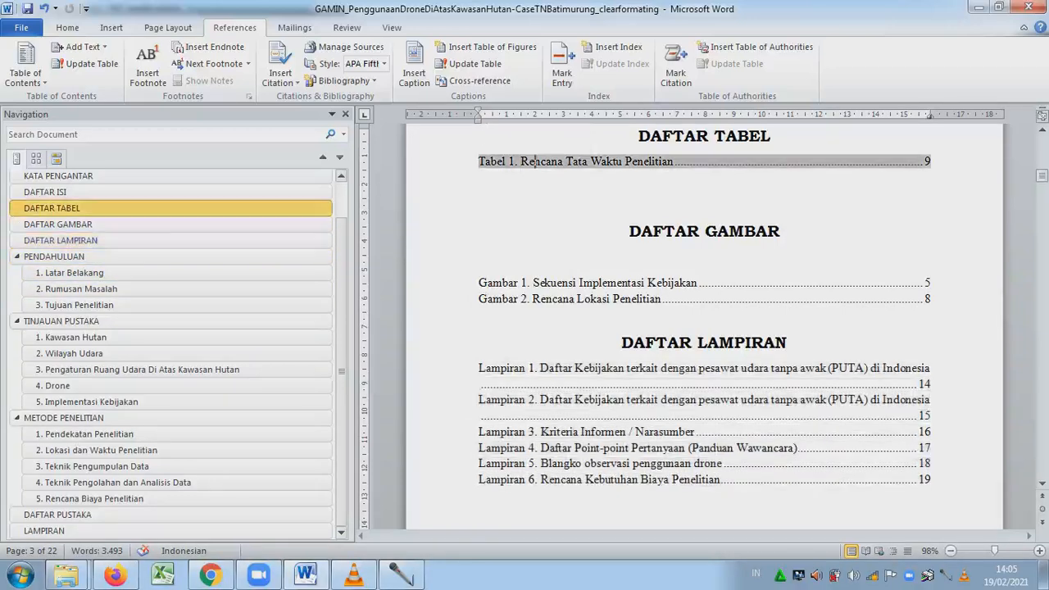
Follow the "Gambar 1" entry's link in the list of figures and view its target diagram and caption.
left_click(577, 283)
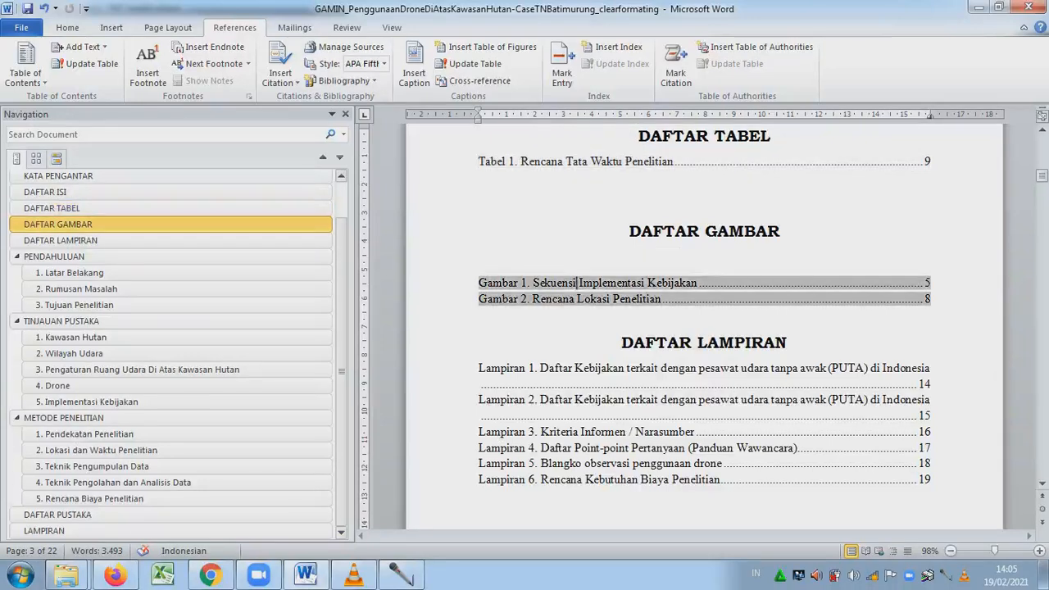
left_click(578, 283, "ctrl")
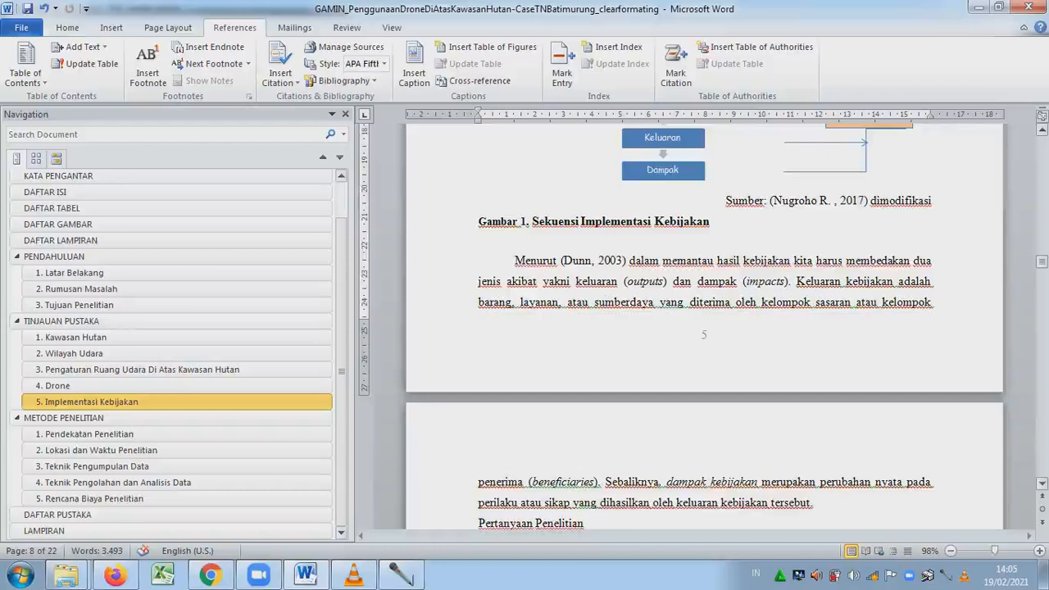
scroll(704, 328, "up", 2)
scroll(704, 328, "up", 7)
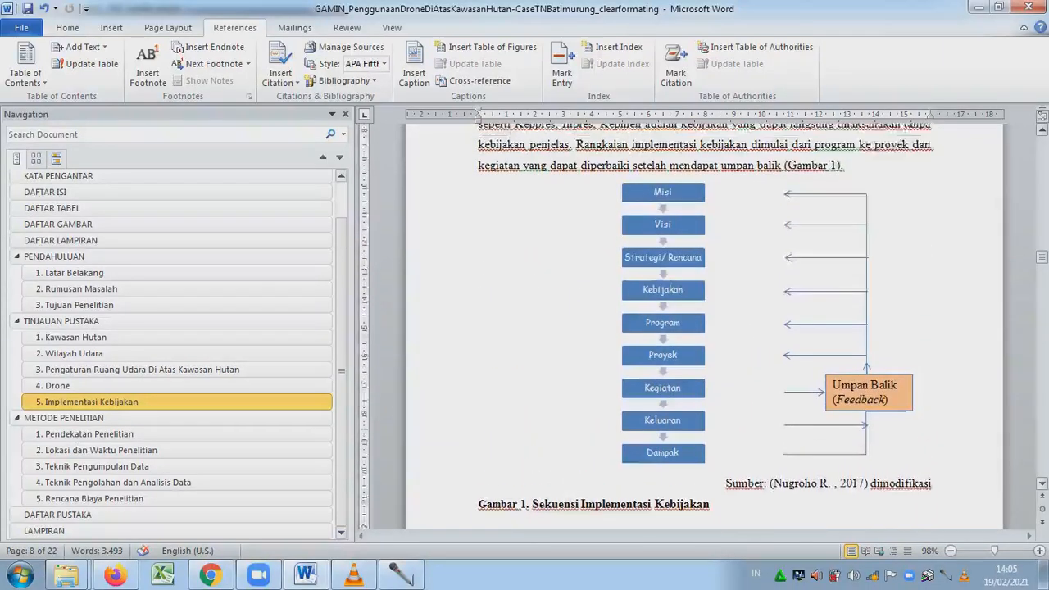
Delete the typed "Gambar 1" mention inside the parentheses at the end of the paragraph above the policy implementation diagram.
left_click(893, 144)
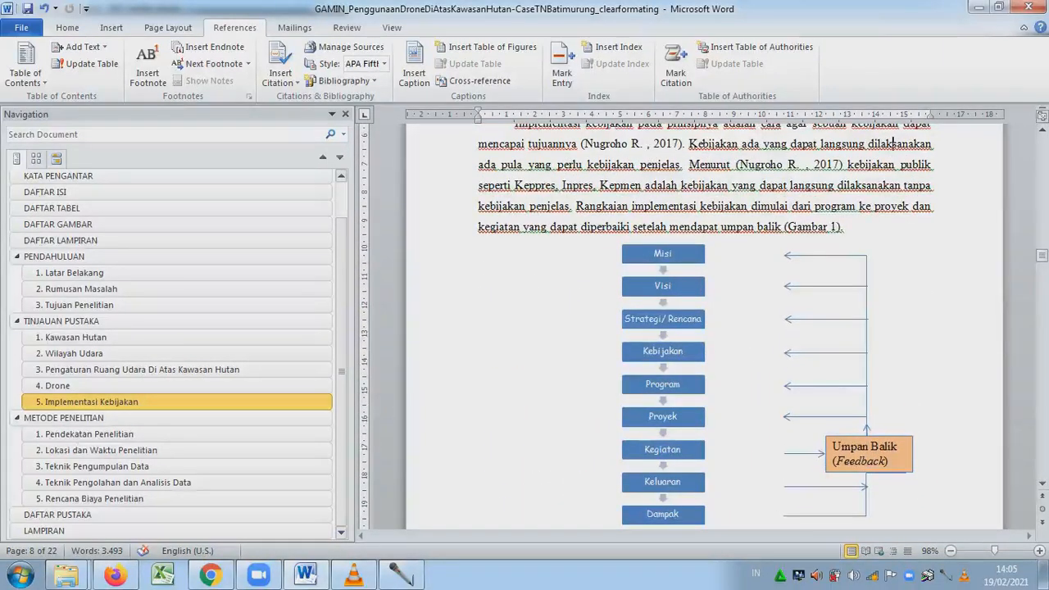
left_click(812, 227)
left_click(831, 227)
left_click_drag(836, 227, 786, 227)
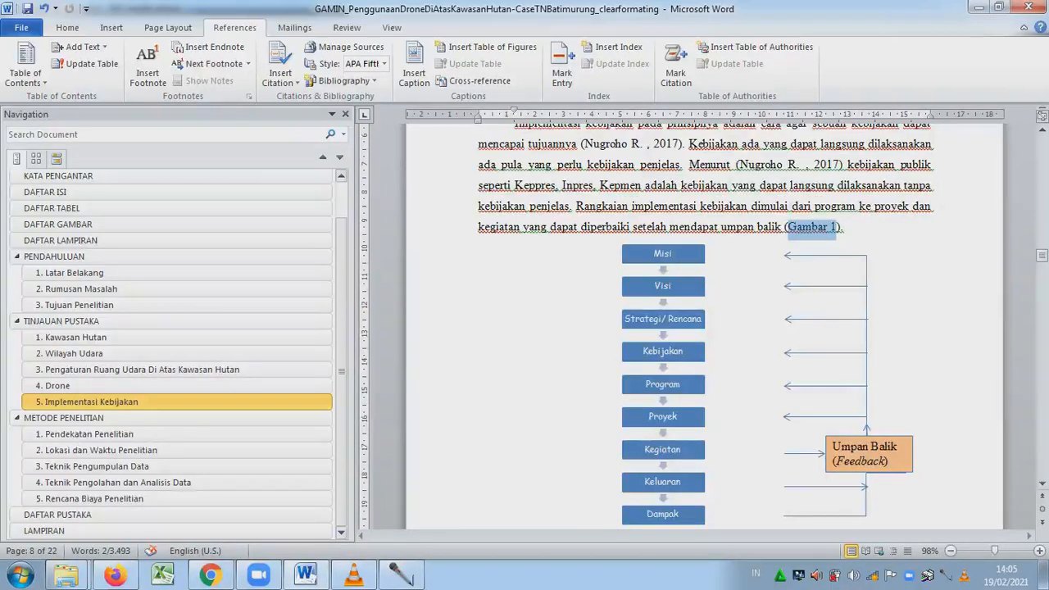
scroll(704, 328, "down", 3)
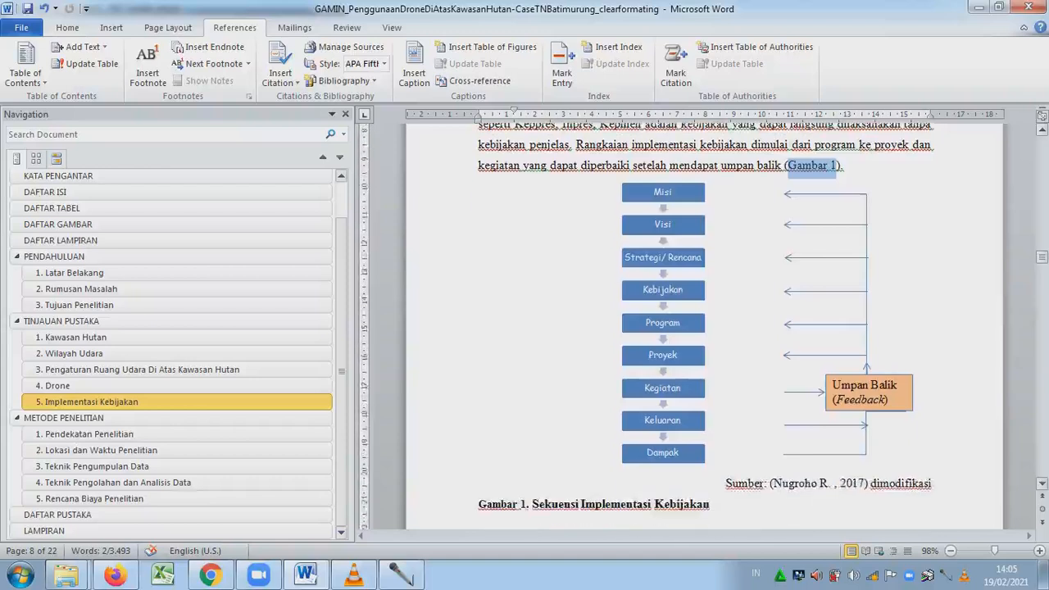
scroll(705, 328, "up", 2)
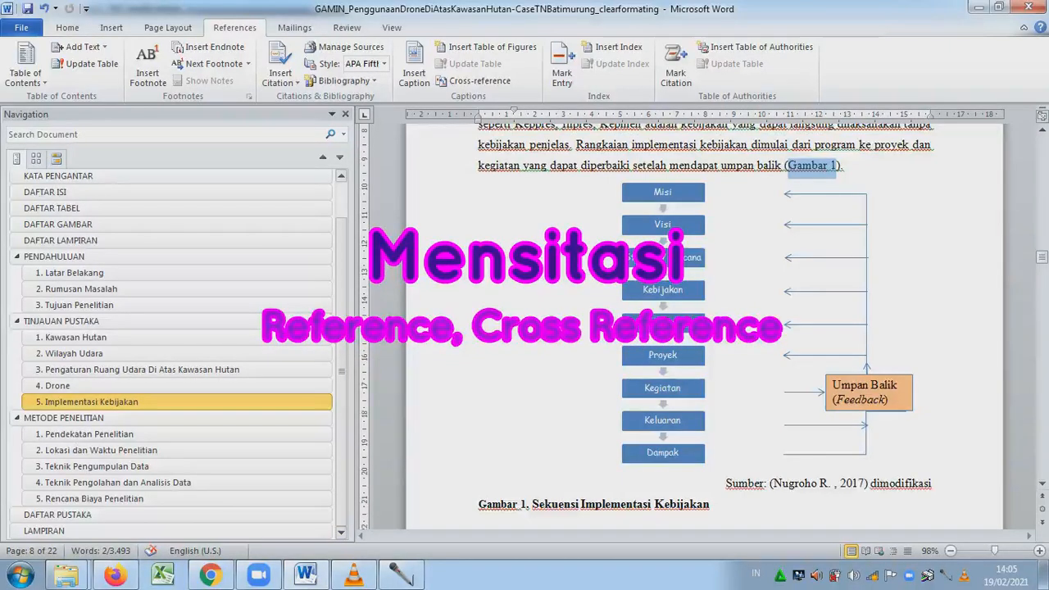
key("Delete")
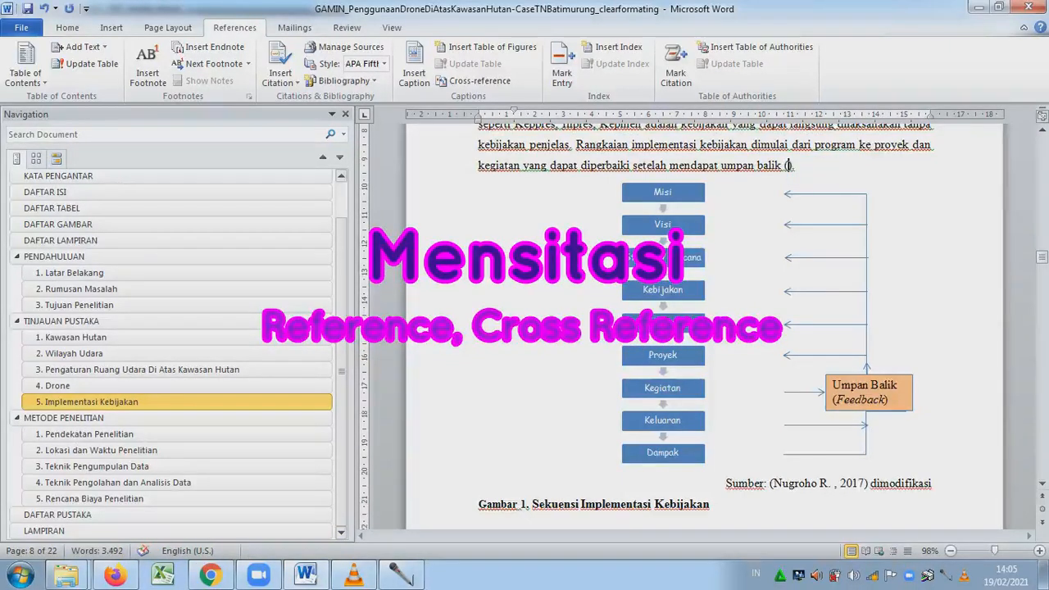